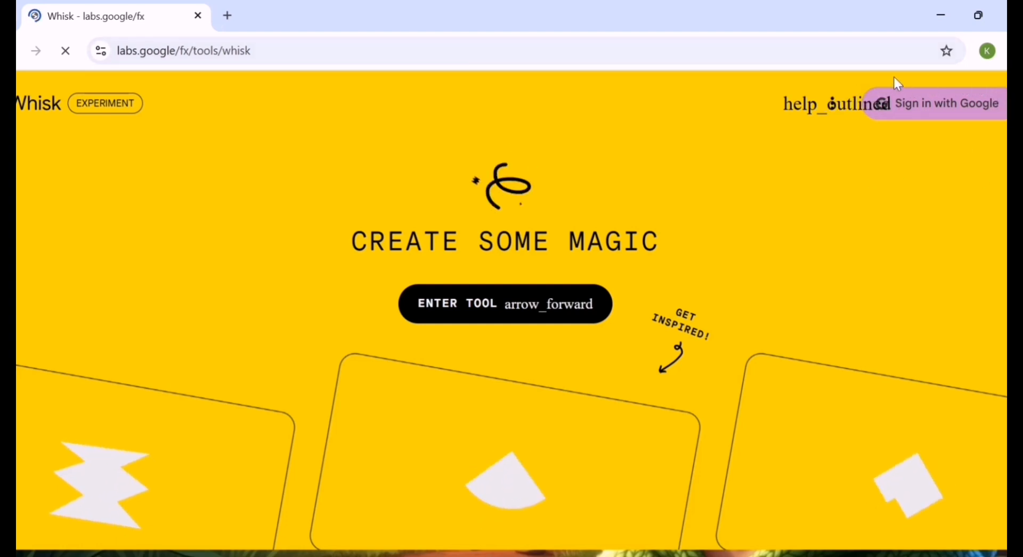
- Sign in to Whisk with the Google account and enter the tool
{"action": "left_click", "coordinate": [944, 112]}
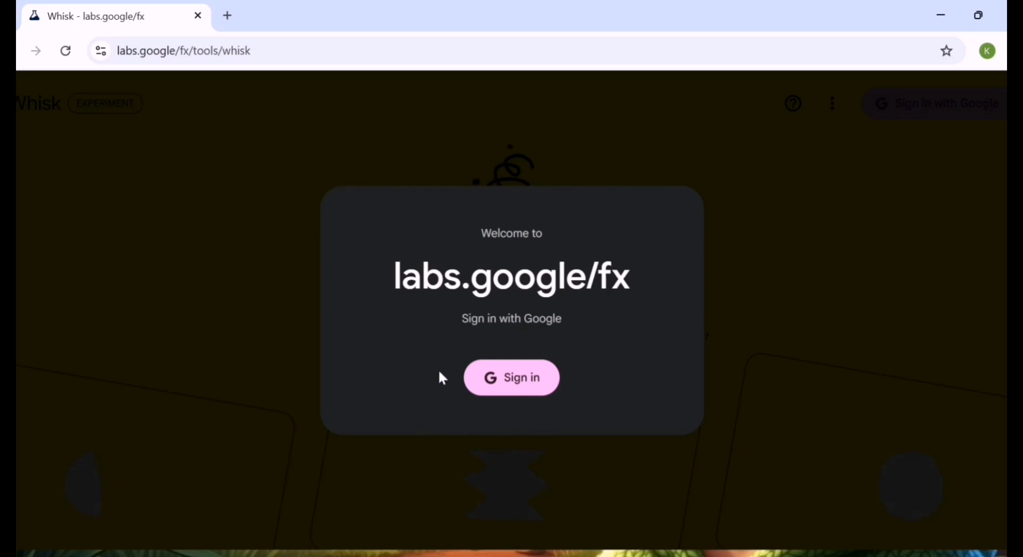
{"action": "left_click", "coordinate": [514, 383]}
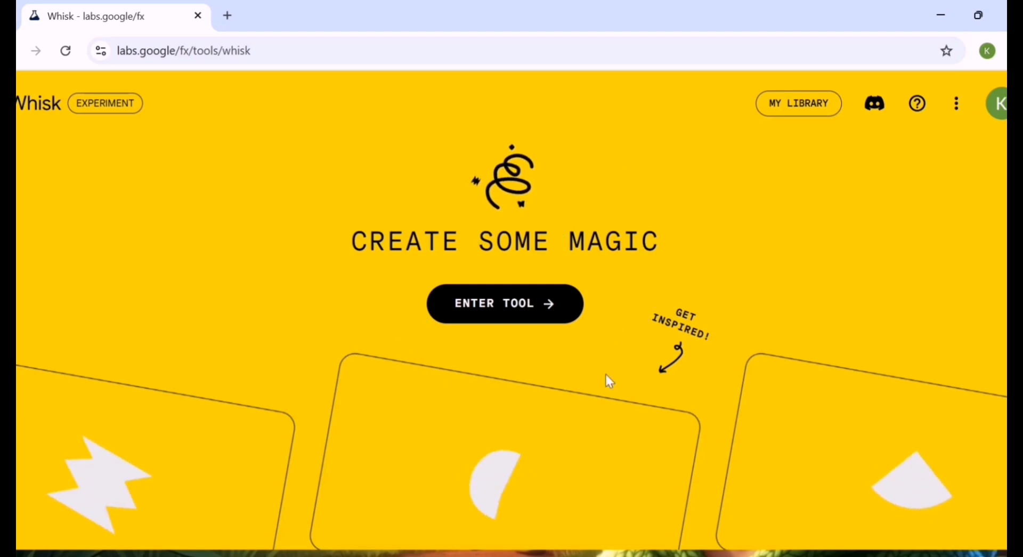
{"action": "left_click", "coordinate": [525, 317]}
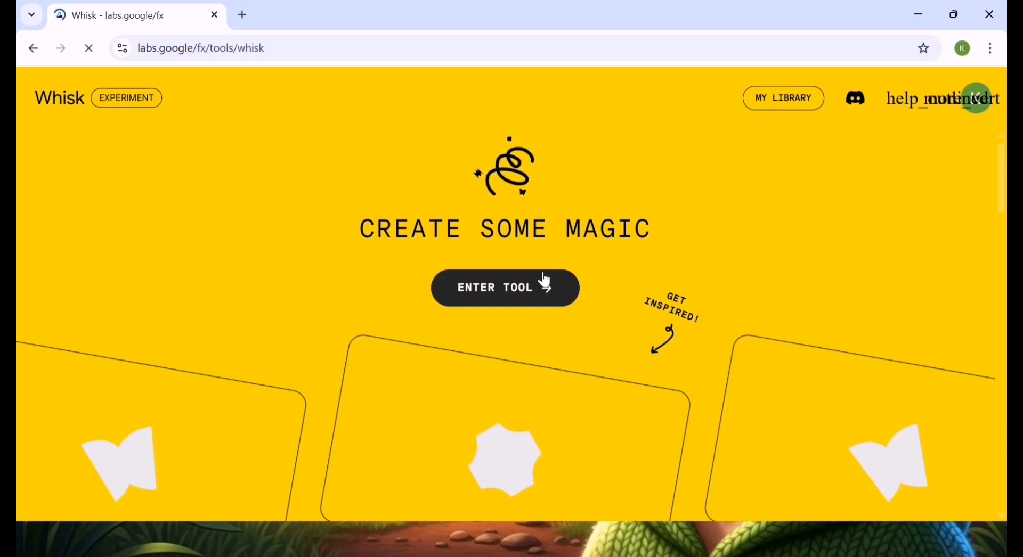
{"action": "left_click", "coordinate": [509, 298]}
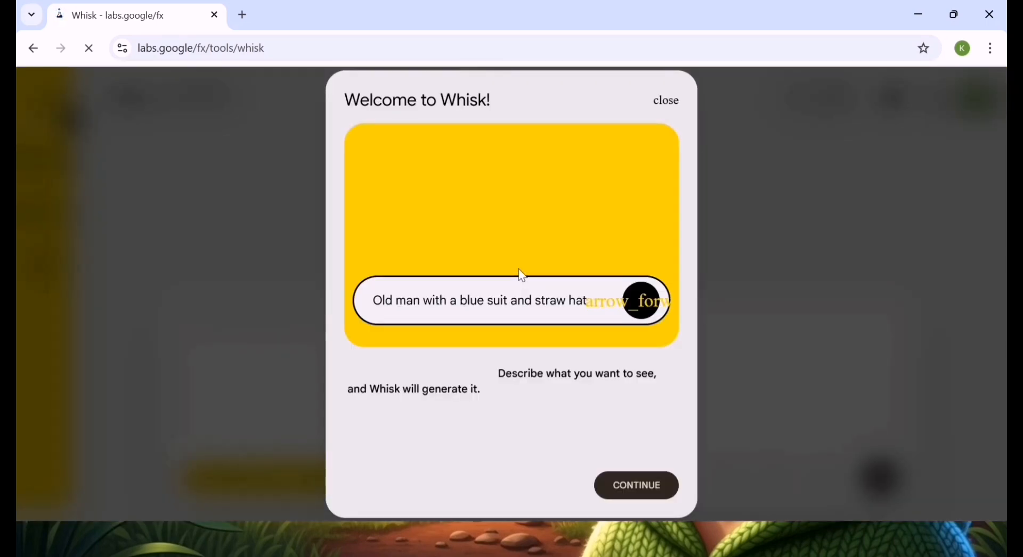
- Go through the welcome introduction and expand the image inputs for subject, scene and style
{"action": "left_click", "coordinate": [628, 498]}
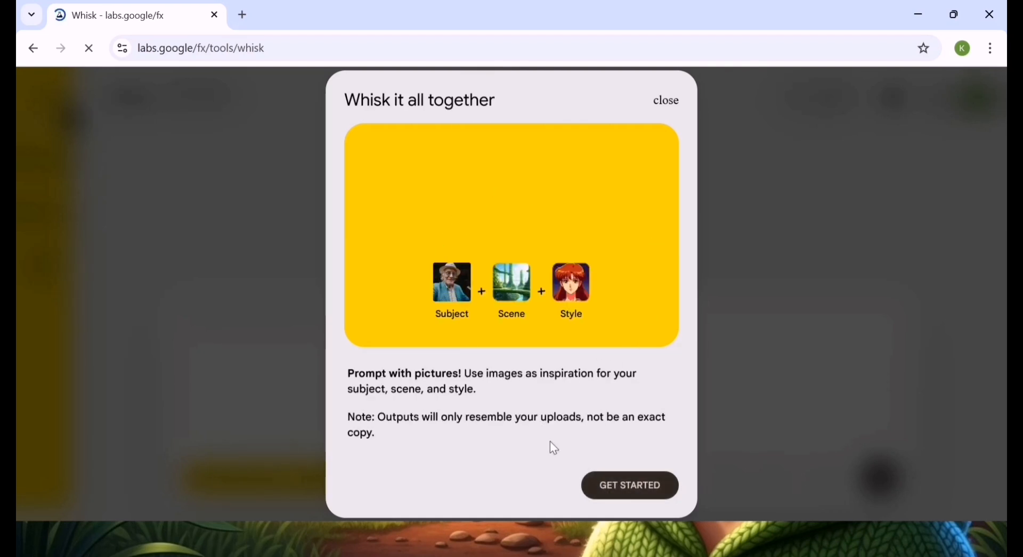
{"action": "left_click", "coordinate": [616, 489]}
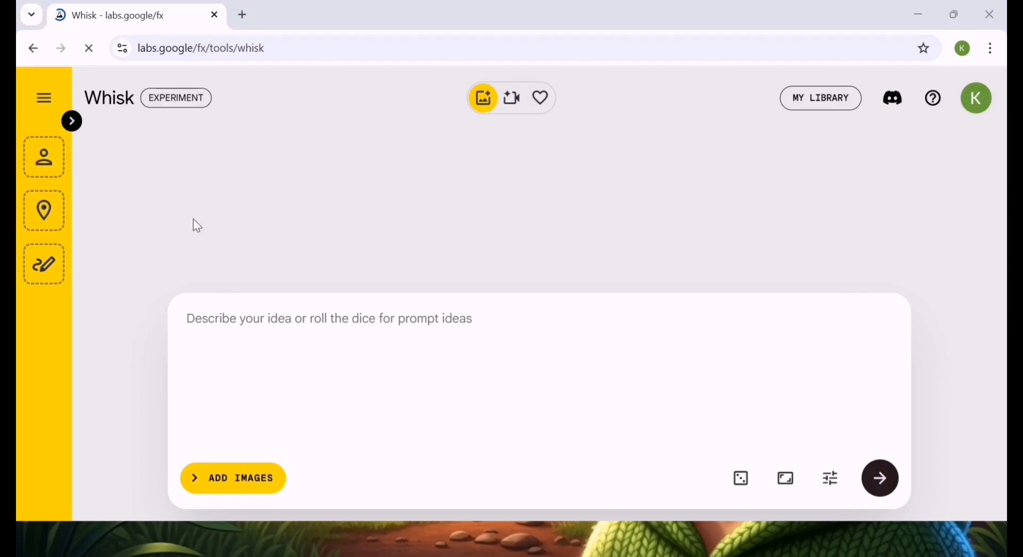
{"action": "left_click", "coordinate": [79, 123]}
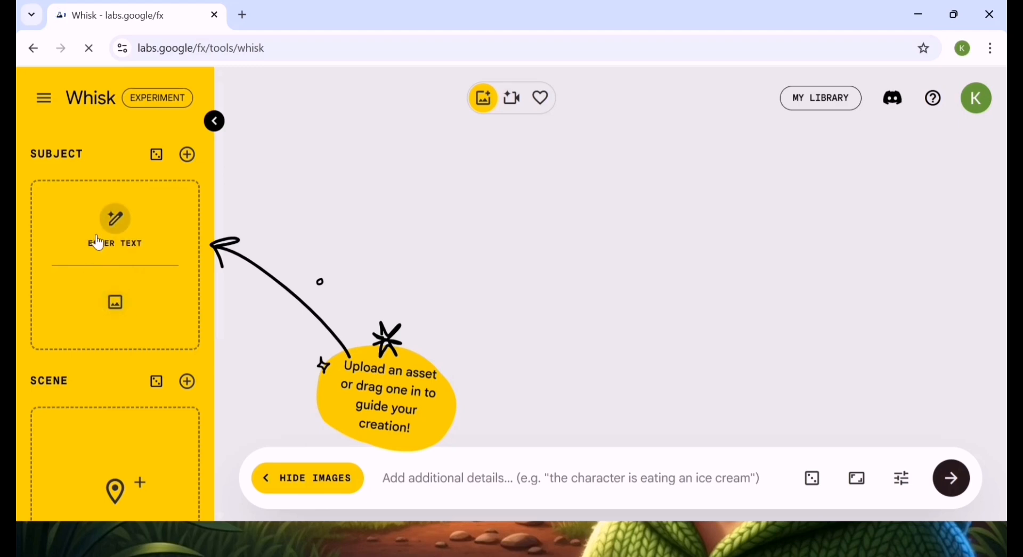
- Examine the Subject, Scene and Style sections and their options for entering text or uploading an image
{"action": "scroll", "coordinate": [100, 399], "scroll_direction": "down", "scroll_amount": 5}
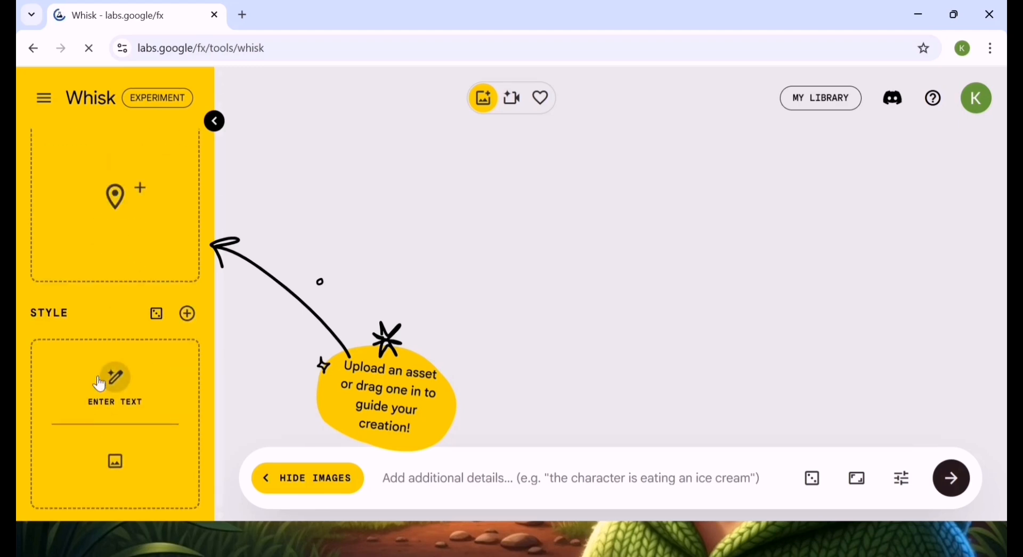
{"action": "scroll", "coordinate": [118, 367], "scroll_direction": "up", "scroll_amount": 5}
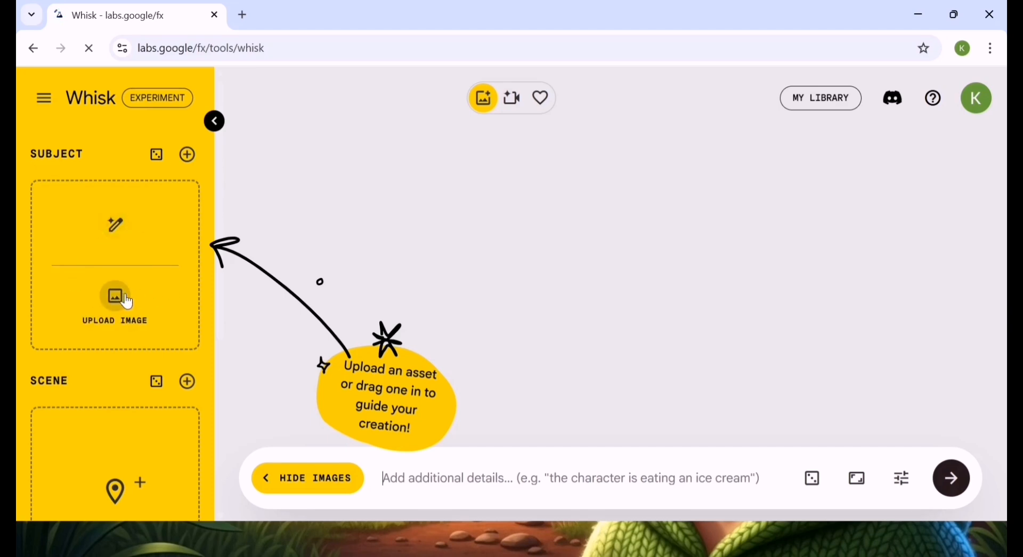
{"action": "scroll", "coordinate": [137, 312], "scroll_direction": "down", "scroll_amount": 3}
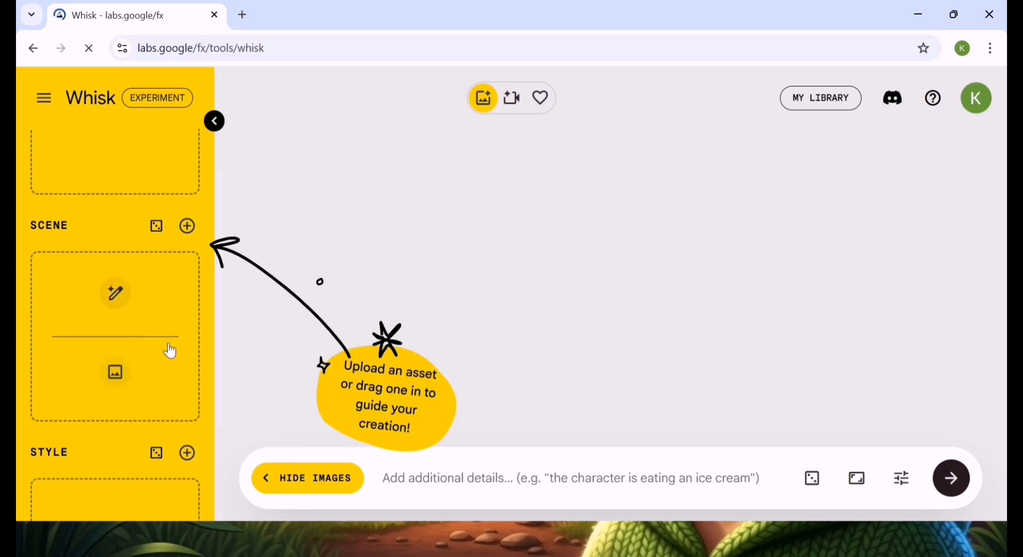
{"action": "scroll", "coordinate": [140, 388], "scroll_direction": "down", "scroll_amount": 3}
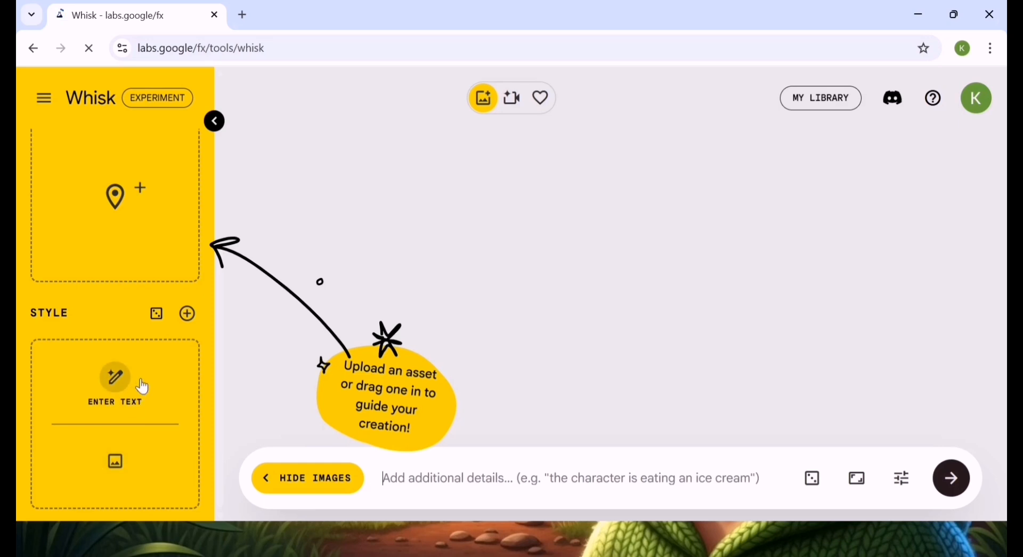
{"action": "scroll", "coordinate": [154, 410], "scroll_direction": "up", "scroll_amount": 5}
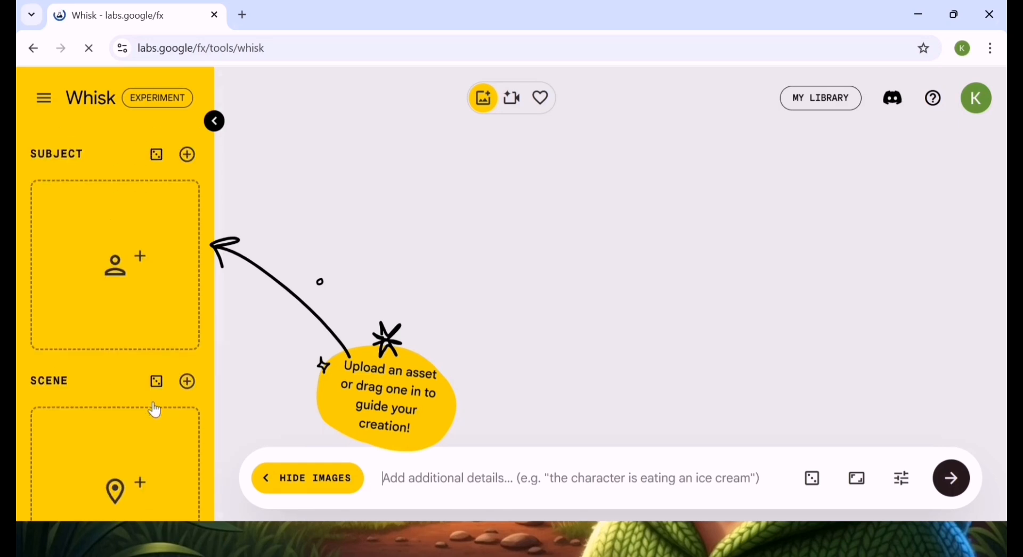
{"action": "scroll", "coordinate": [129, 393], "scroll_direction": "down", "scroll_amount": 3}
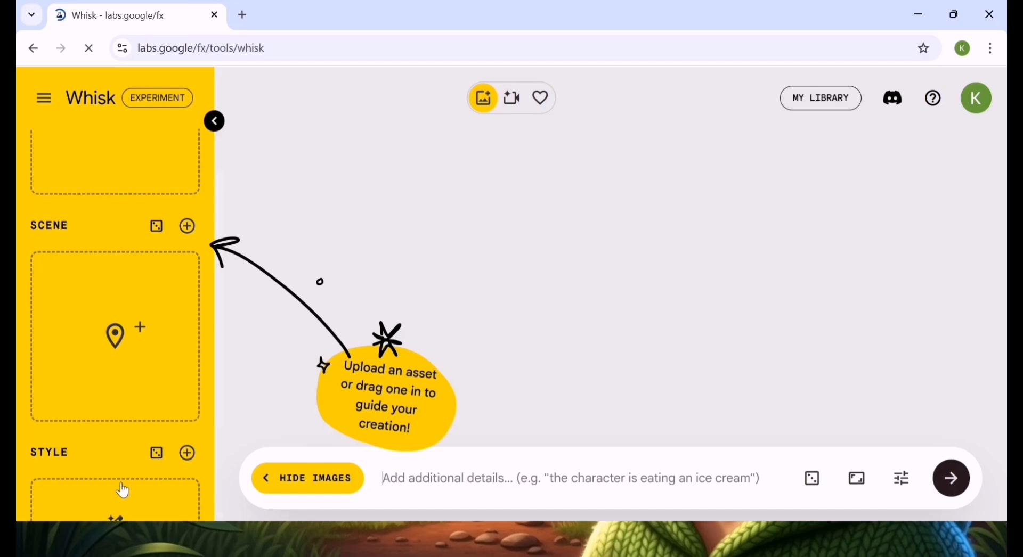
{"action": "scroll", "coordinate": [123, 487], "scroll_direction": "down", "scroll_amount": 2}
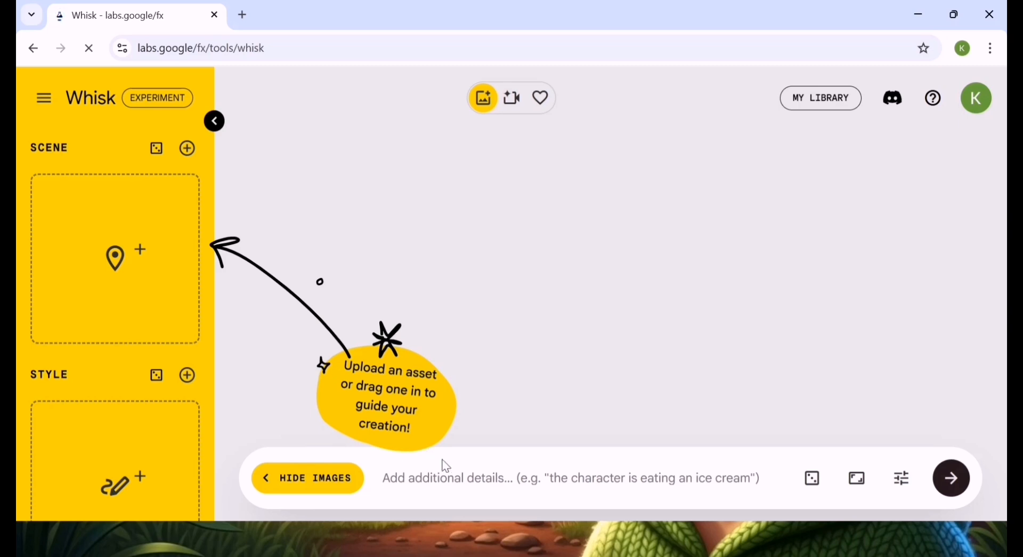
{"action": "scroll", "coordinate": [152, 282], "scroll_direction": "up", "scroll_amount": 3}
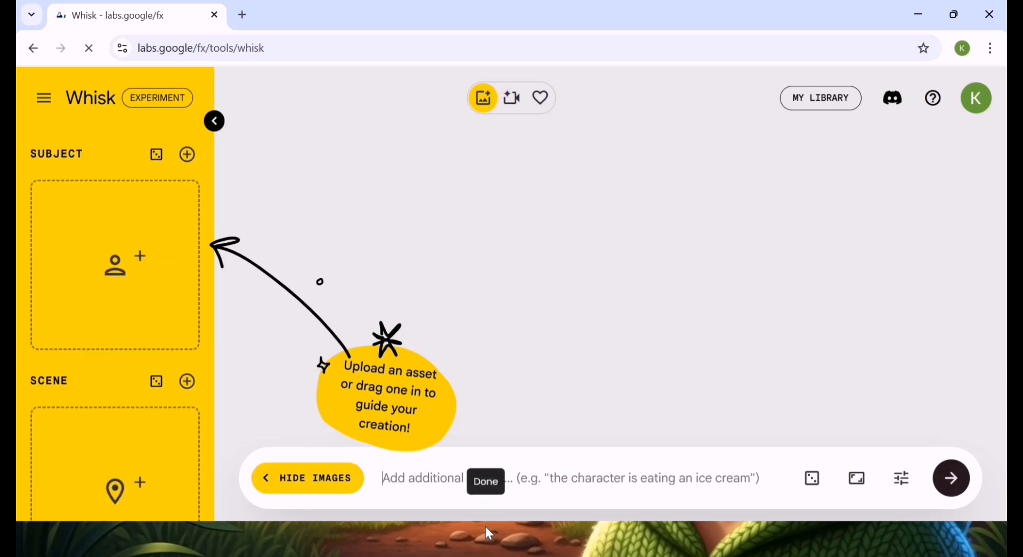
{"action": "mouse_move", "coordinate": [139, 292]}
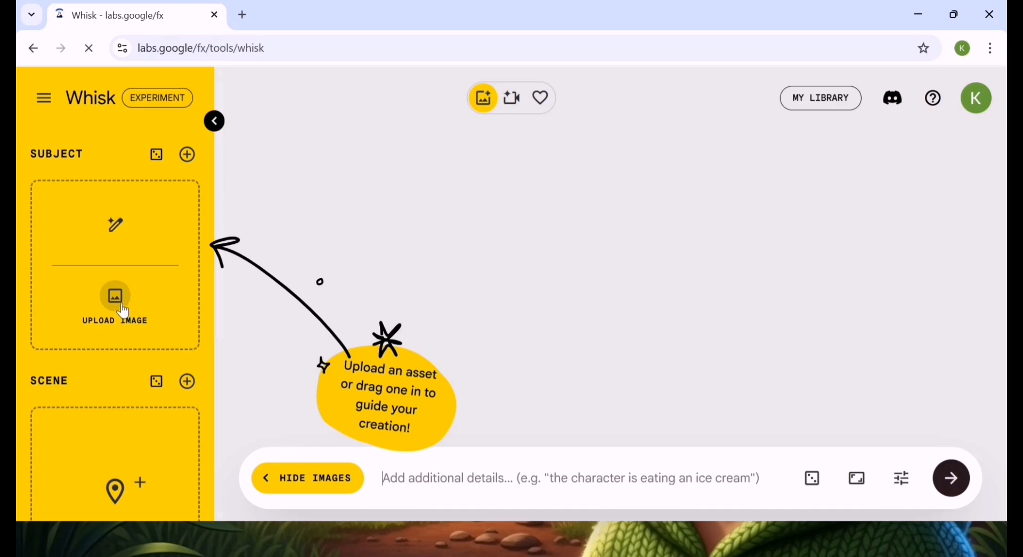
{"action": "left_click", "coordinate": [122, 310]}
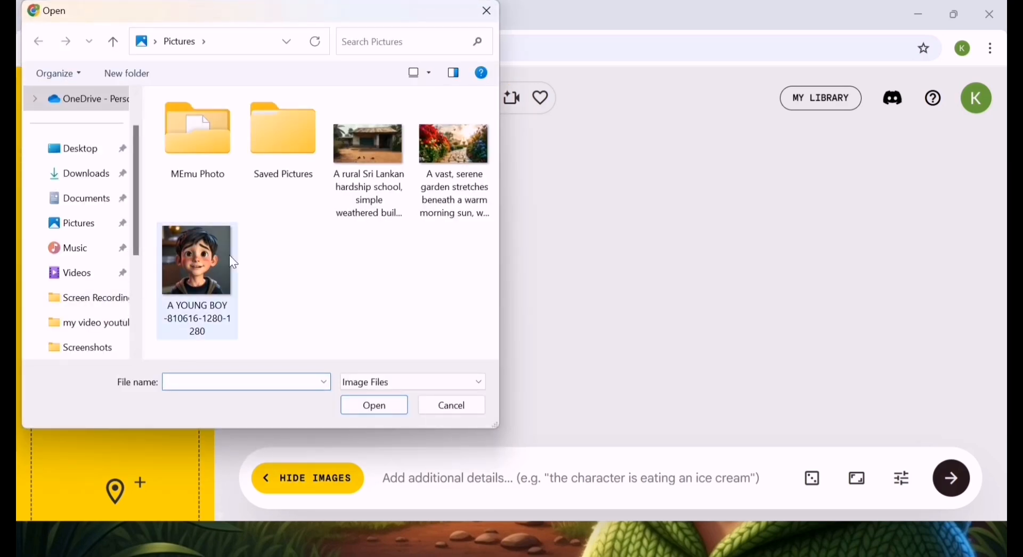
{"action": "left_click", "coordinate": [210, 282]}
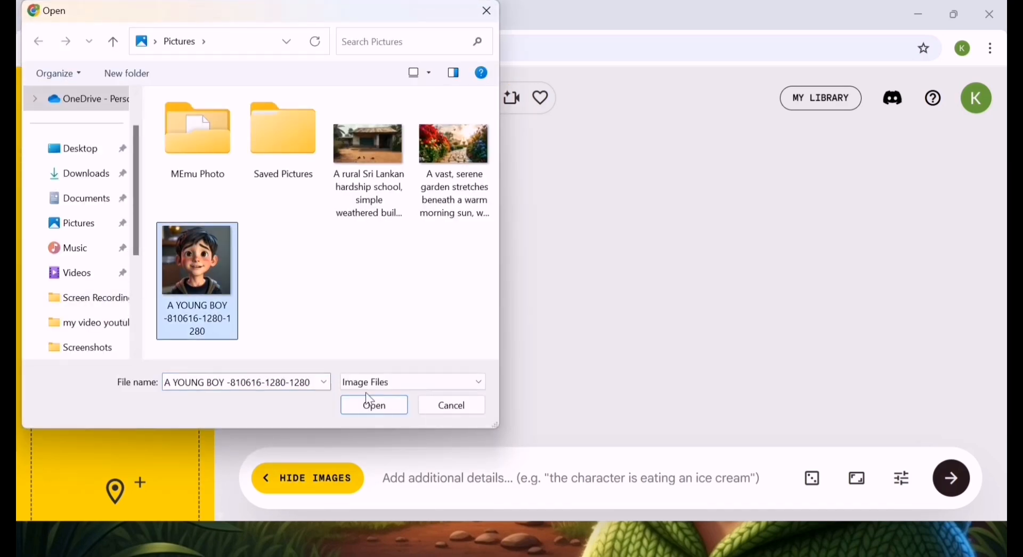
{"action": "left_click", "coordinate": [375, 412]}
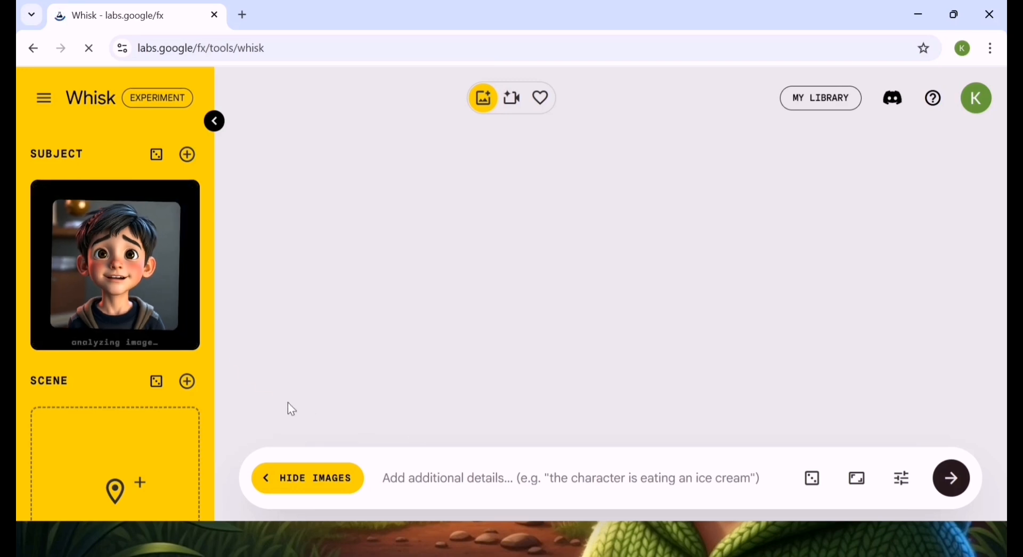
- Upload the rural Sri Lankan hardship school picture from the Pictures folder as the scene image
{"action": "scroll", "coordinate": [143, 310], "scroll_direction": "down", "scroll_amount": 2}
{"action": "mouse_move", "coordinate": [137, 418]}
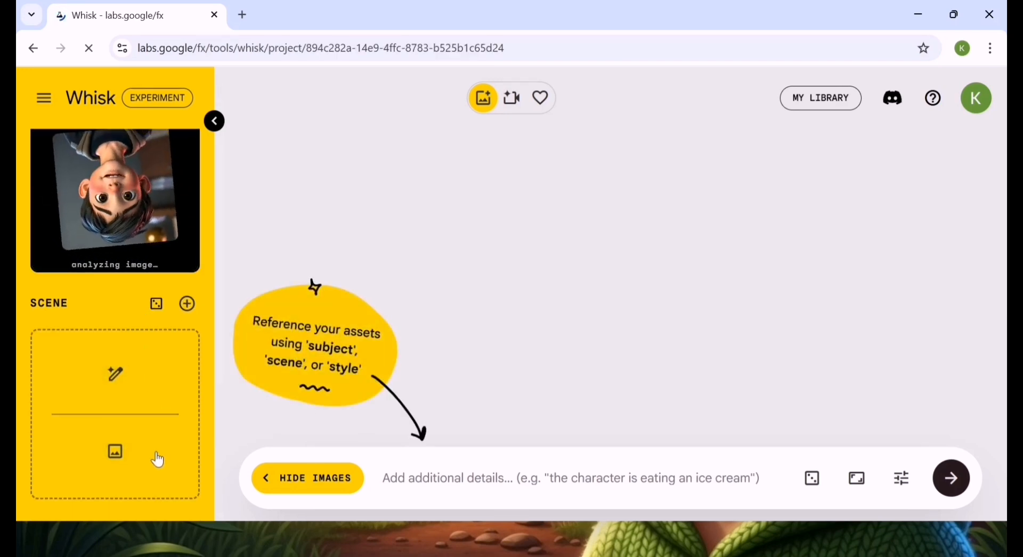
{"action": "left_click", "coordinate": [123, 458]}
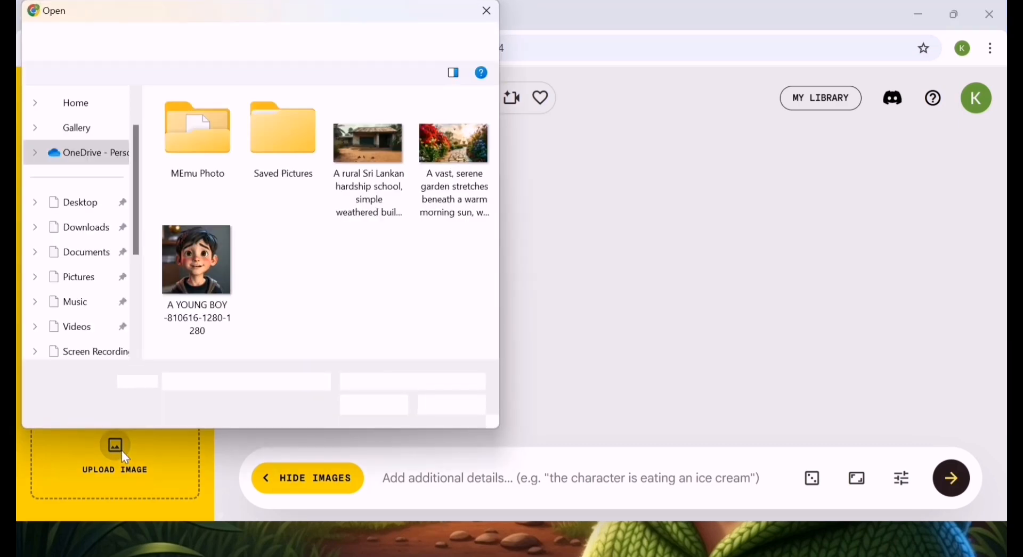
{"action": "left_click", "coordinate": [388, 156]}
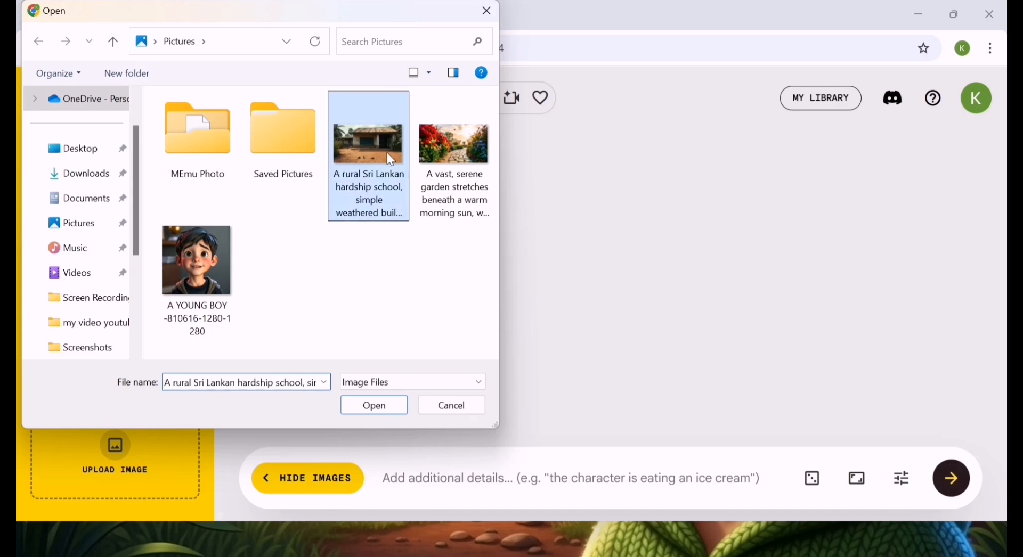
{"action": "left_click", "coordinate": [373, 408]}
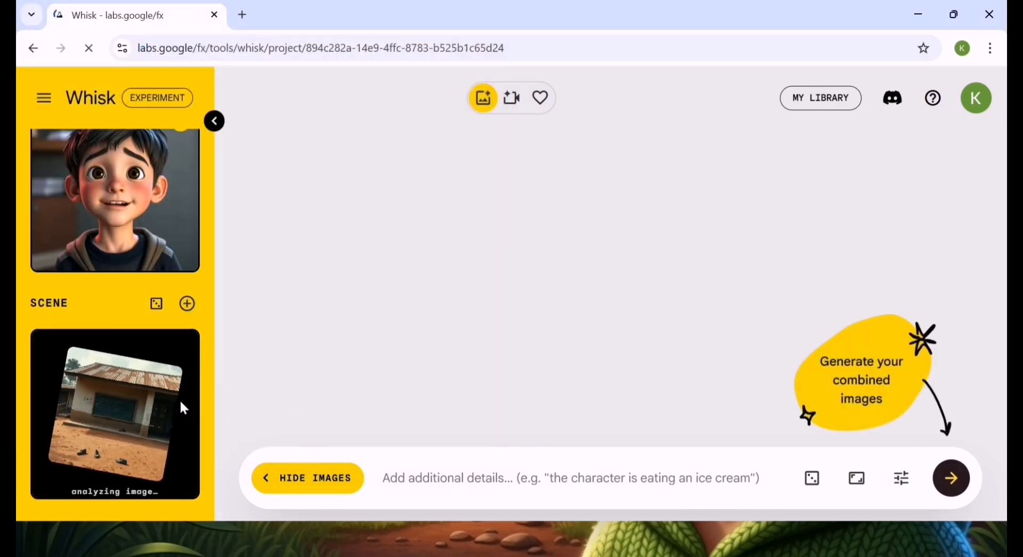
- Upload the "A vast, serene garden stretches beneath a warm morning sun" picture as the style image
{"action": "scroll", "coordinate": [160, 411], "scroll_direction": "down", "scroll_amount": 4}
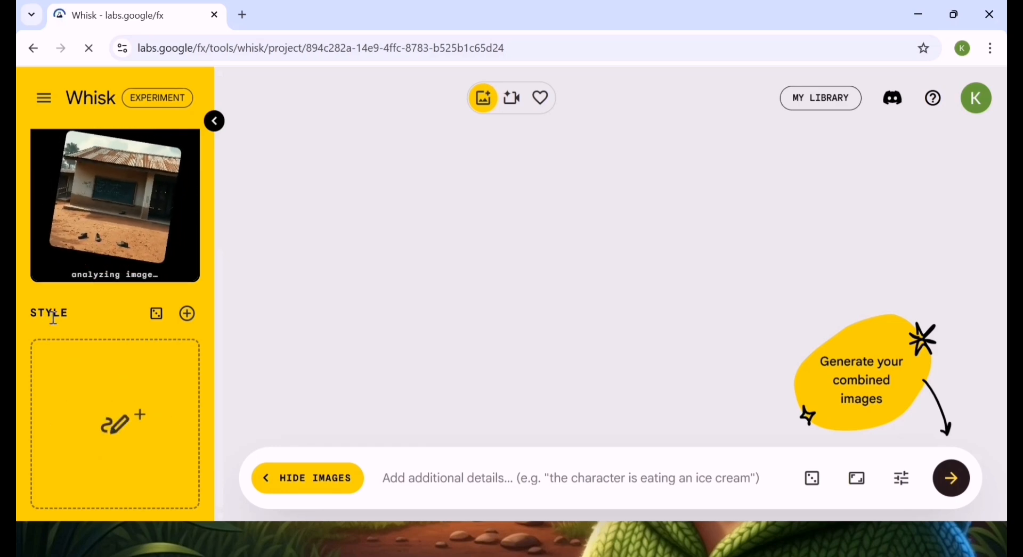
{"action": "mouse_move", "coordinate": [142, 472]}
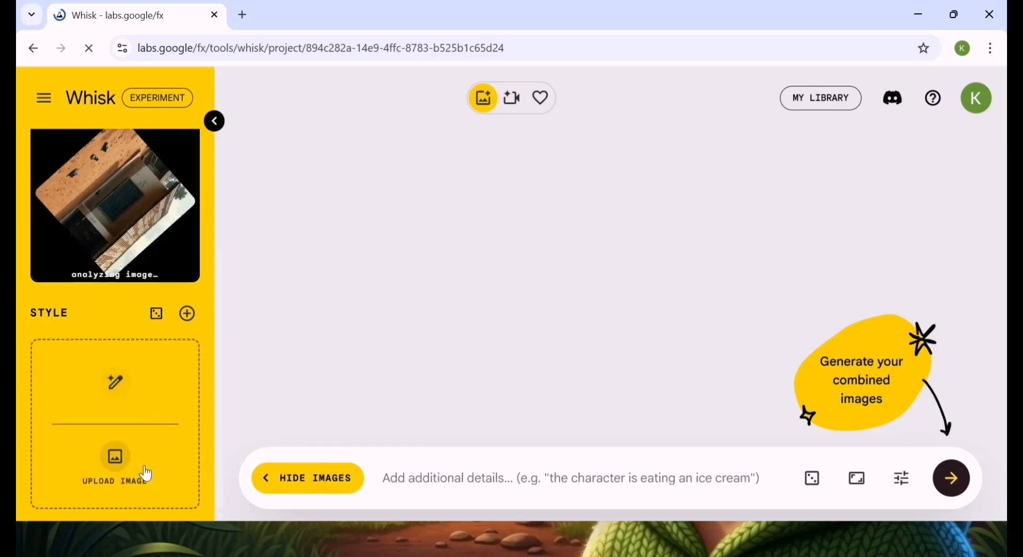
{"action": "left_click", "coordinate": [116, 458]}
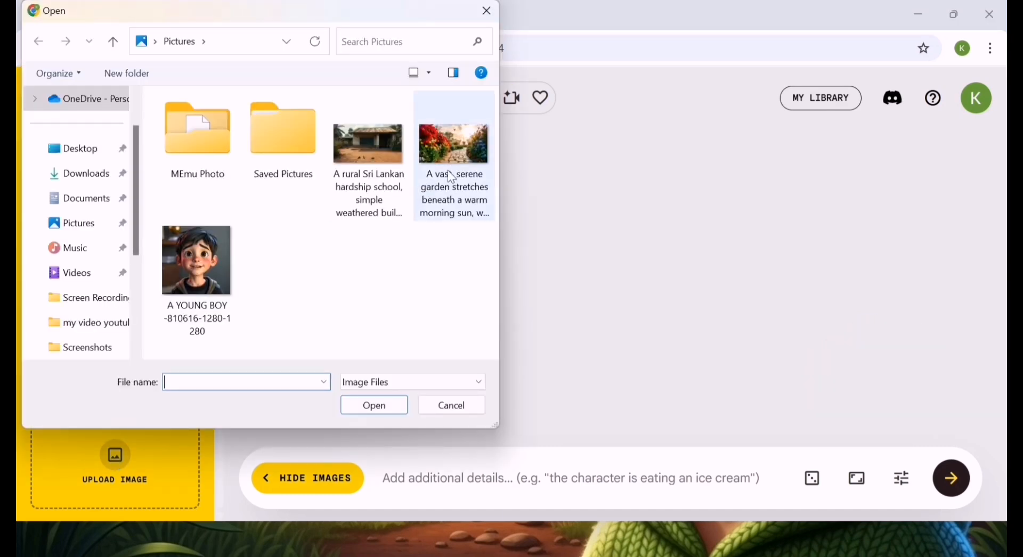
{"action": "left_click", "coordinate": [452, 177]}
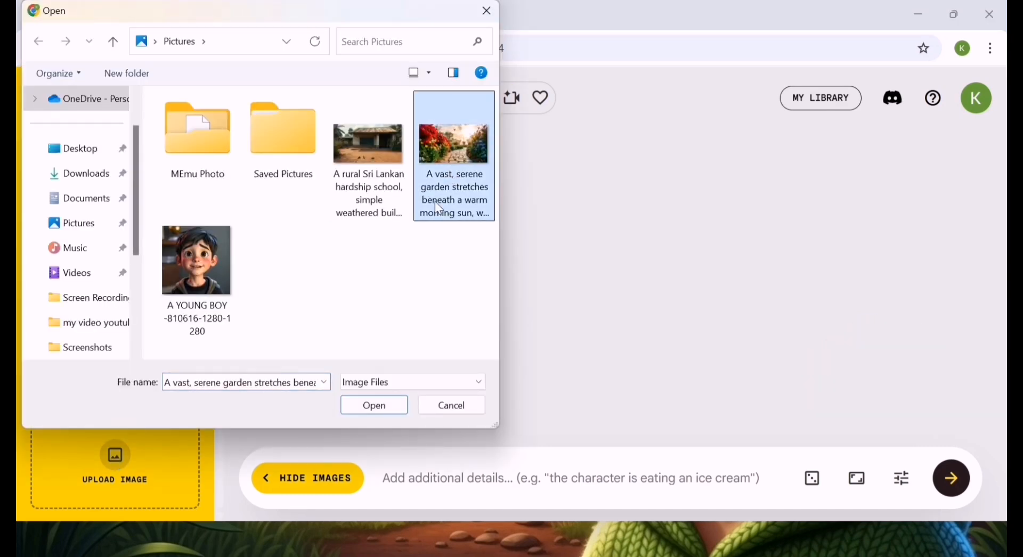
{"action": "left_click", "coordinate": [382, 405]}
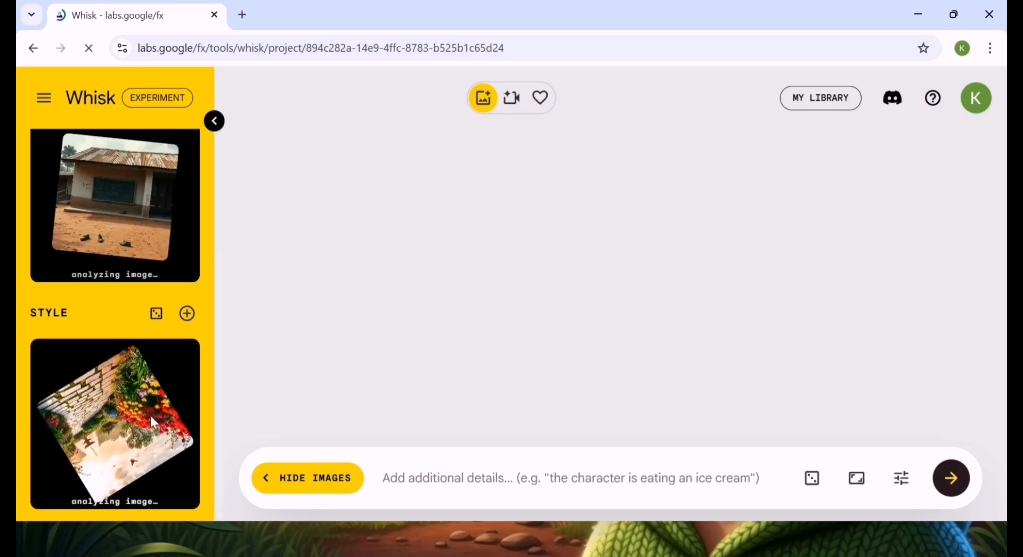
- Check the analysis and selection status of the uploaded subject, scene and style images
{"action": "scroll", "coordinate": [151, 416], "scroll_direction": "up", "scroll_amount": 4}
{"action": "scroll", "coordinate": [149, 414], "scroll_direction": "down", "scroll_amount": 5}
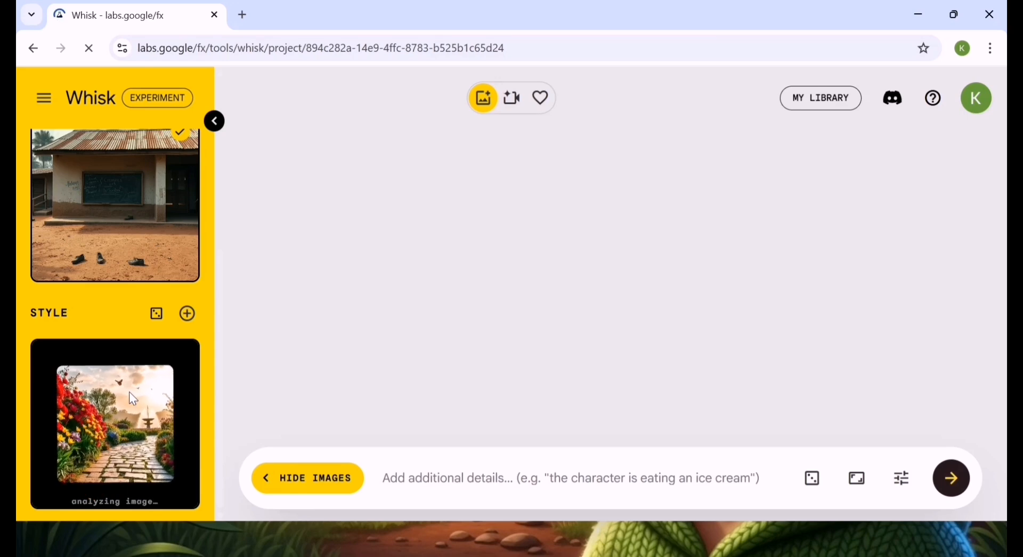
{"action": "scroll", "coordinate": [142, 201], "scroll_direction": "up", "scroll_amount": 4}
{"action": "scroll", "coordinate": [150, 277], "scroll_direction": "up", "scroll_amount": 2}
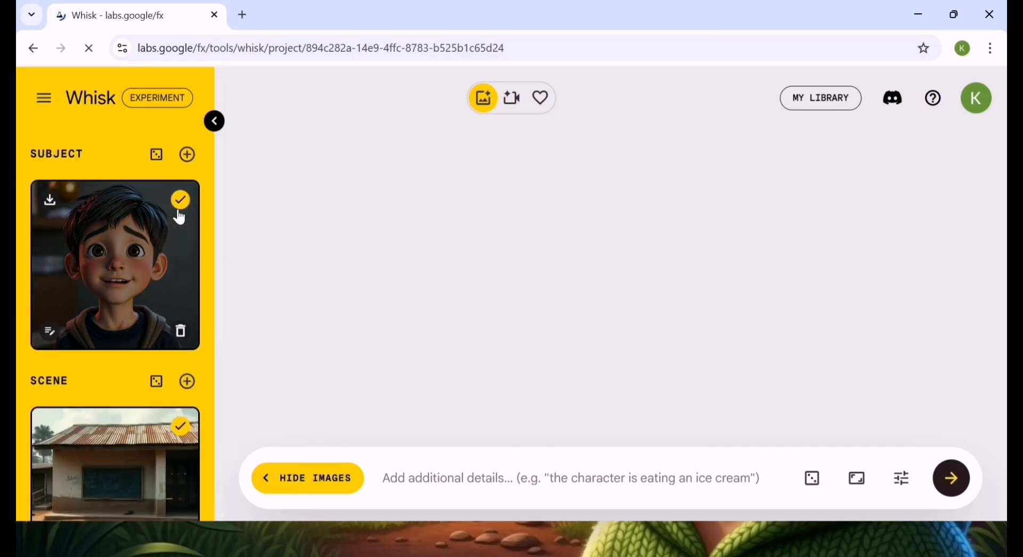
{"action": "scroll", "coordinate": [179, 346], "scroll_direction": "down", "scroll_amount": 2}
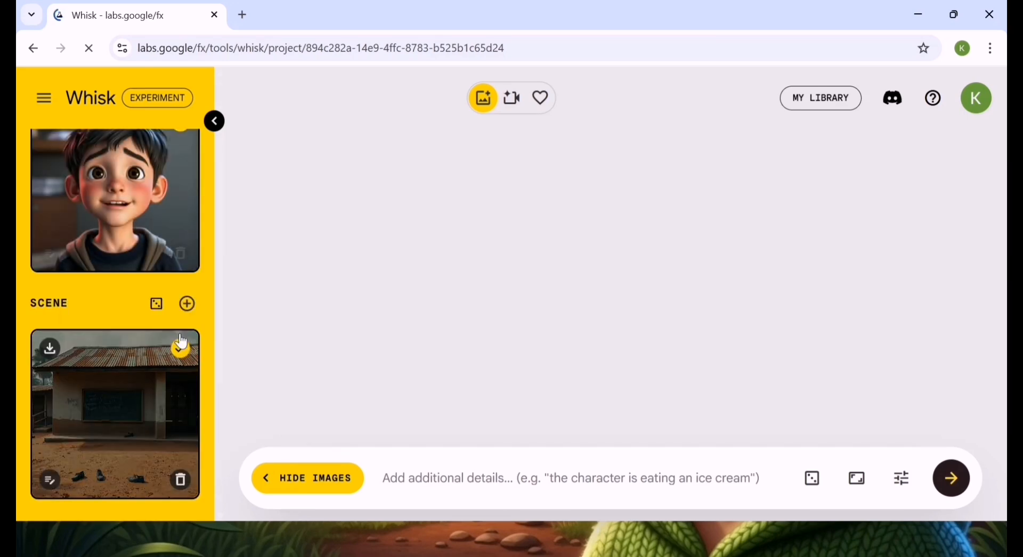
{"action": "scroll", "coordinate": [177, 377], "scroll_direction": "down", "scroll_amount": 3}
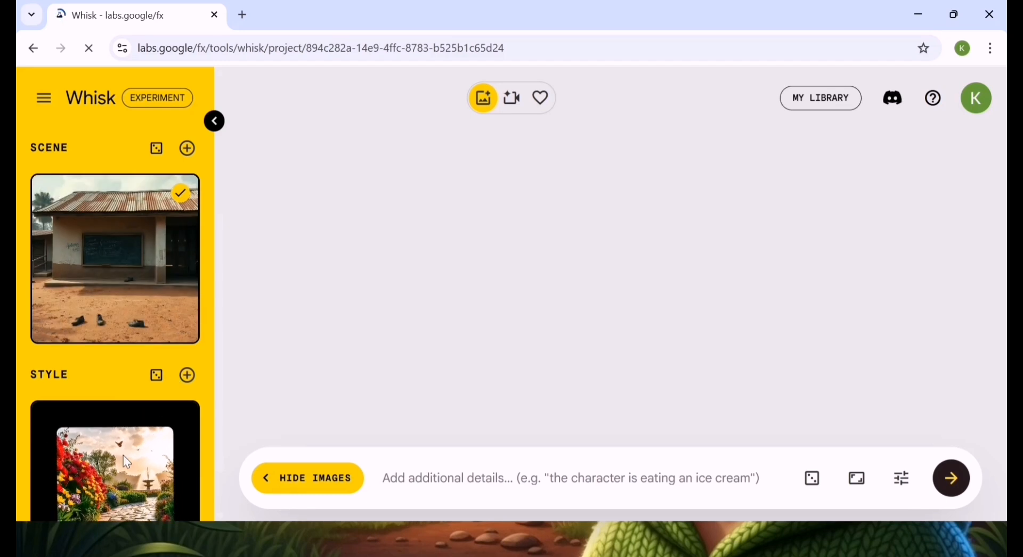
{"action": "scroll", "coordinate": [135, 442], "scroll_direction": "down", "scroll_amount": 1}
{"action": "scroll", "coordinate": [160, 459], "scroll_direction": "up", "scroll_amount": 1}
{"action": "scroll", "coordinate": [105, 384], "scroll_direction": "up", "scroll_amount": 5}
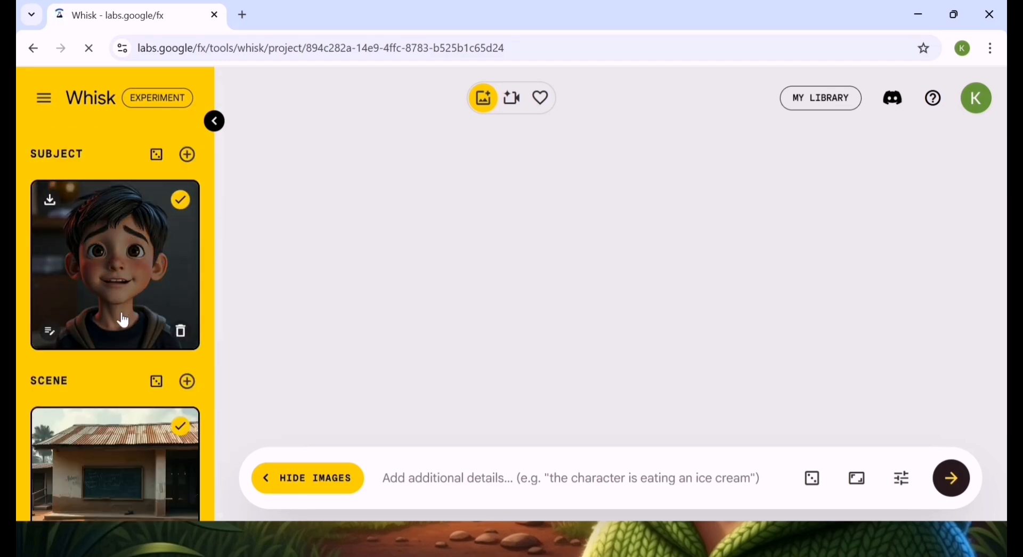
{"action": "scroll", "coordinate": [124, 320], "scroll_direction": "down", "scroll_amount": 5}
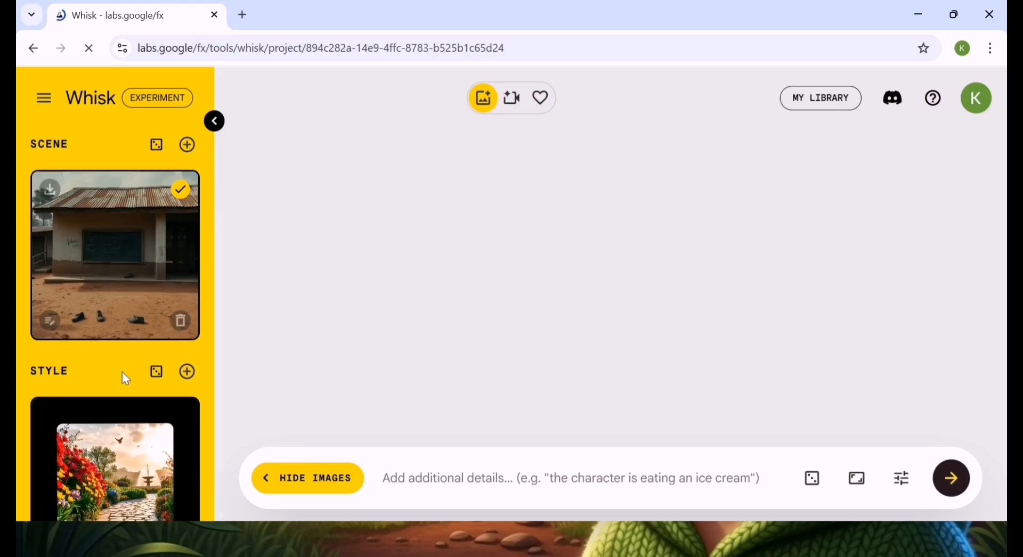
{"action": "scroll", "coordinate": [122, 372], "scroll_direction": "down", "scroll_amount": 1}
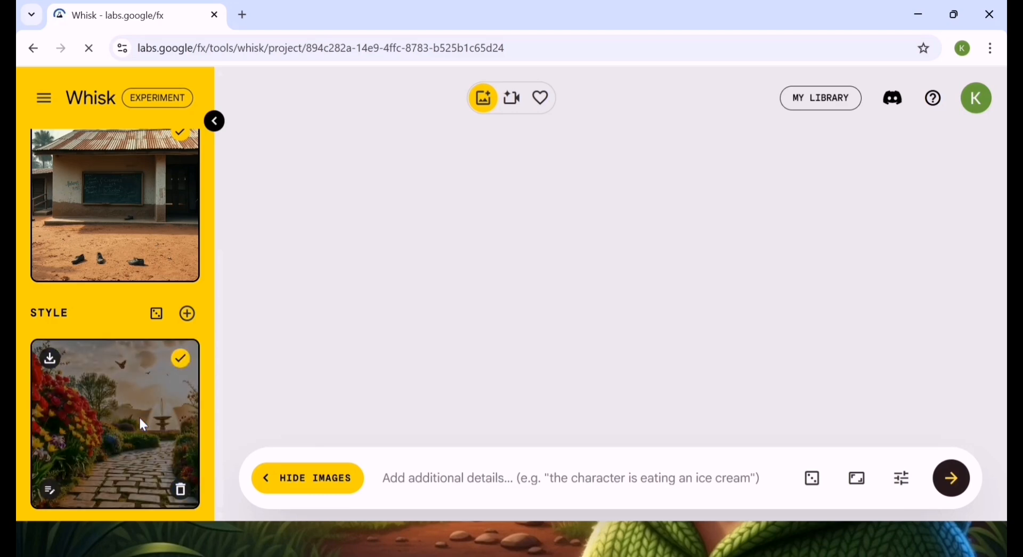
- Generate images from the uploaded boy subject, school scene and garden style
{"action": "scroll", "coordinate": [146, 442], "scroll_direction": "up", "scroll_amount": 5}
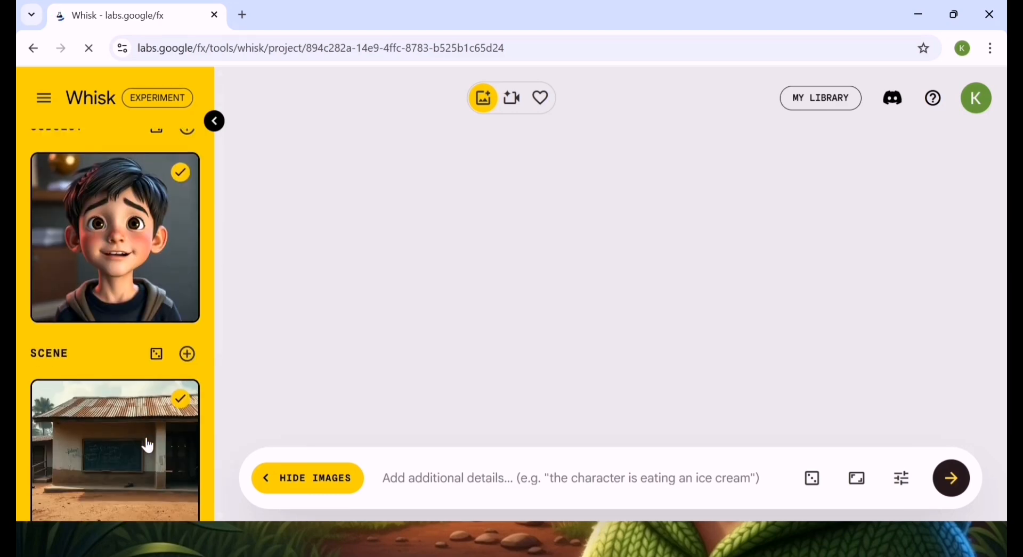
{"action": "scroll", "coordinate": [146, 443], "scroll_direction": "down", "scroll_amount": 5}
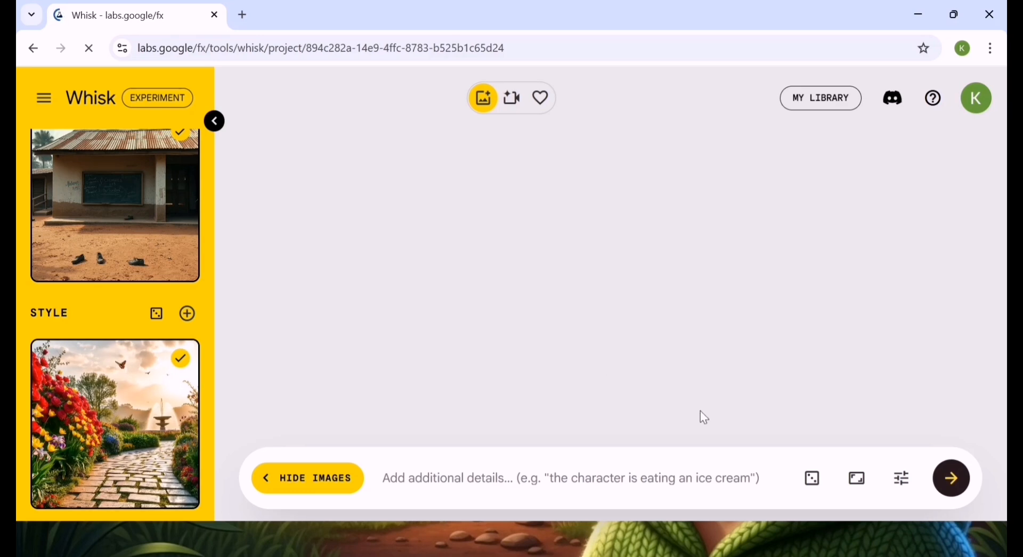
{"action": "left_click", "coordinate": [963, 486]}
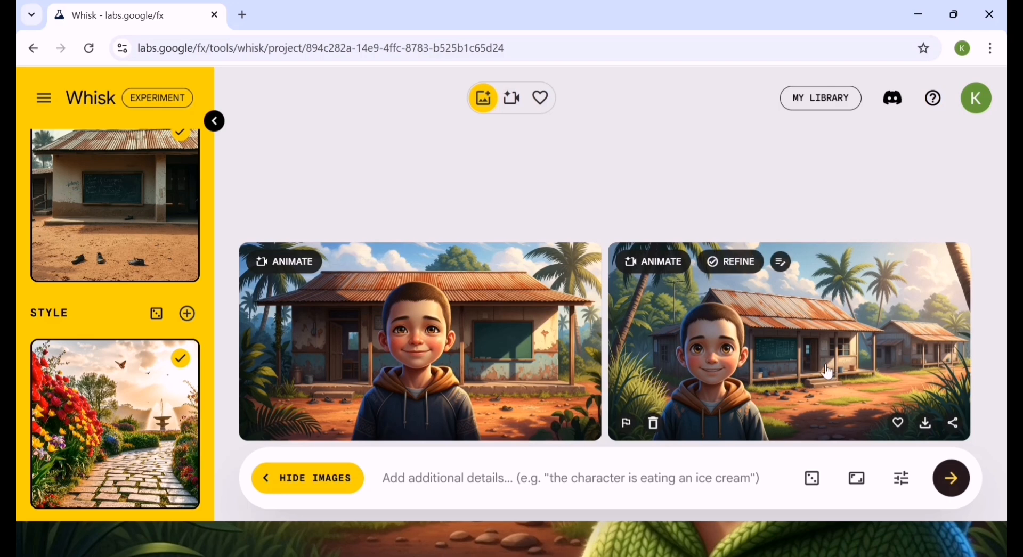
- Review the prompt descriptions behind both generated images of the boy at the school
{"action": "left_click", "coordinate": [779, 380]}
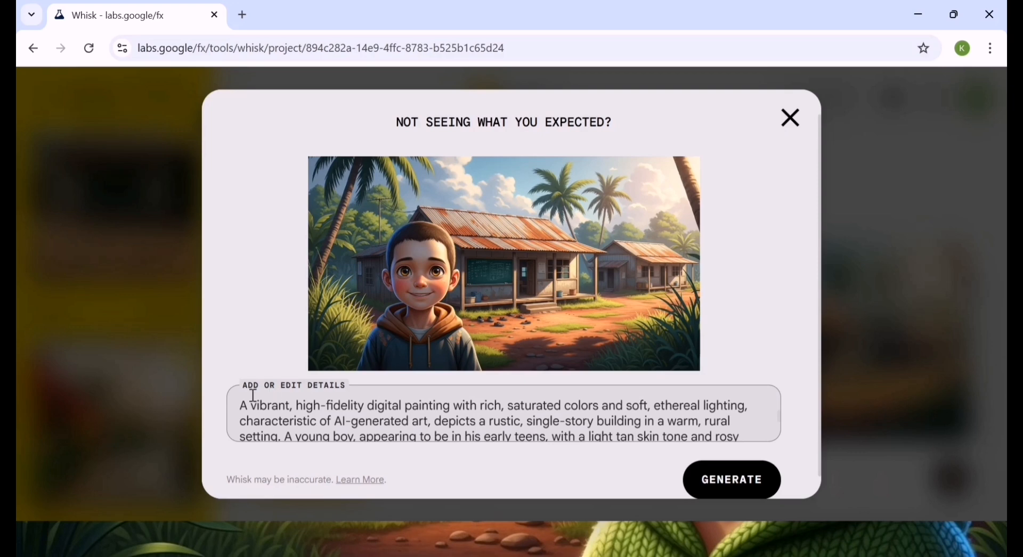
{"action": "left_click_drag", "start_coordinate": [240, 408], "coordinate": [755, 423]}
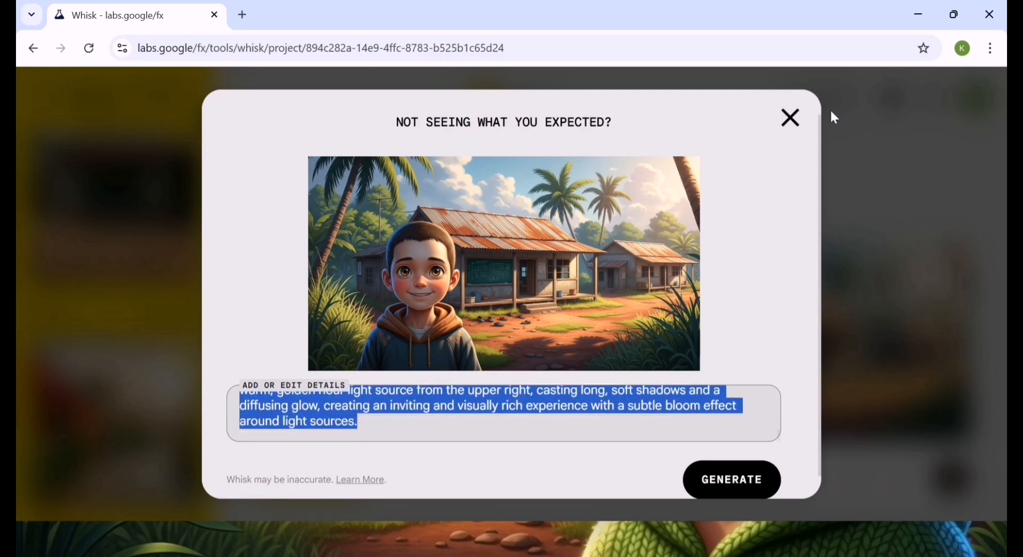
{"action": "left_click", "coordinate": [781, 123]}
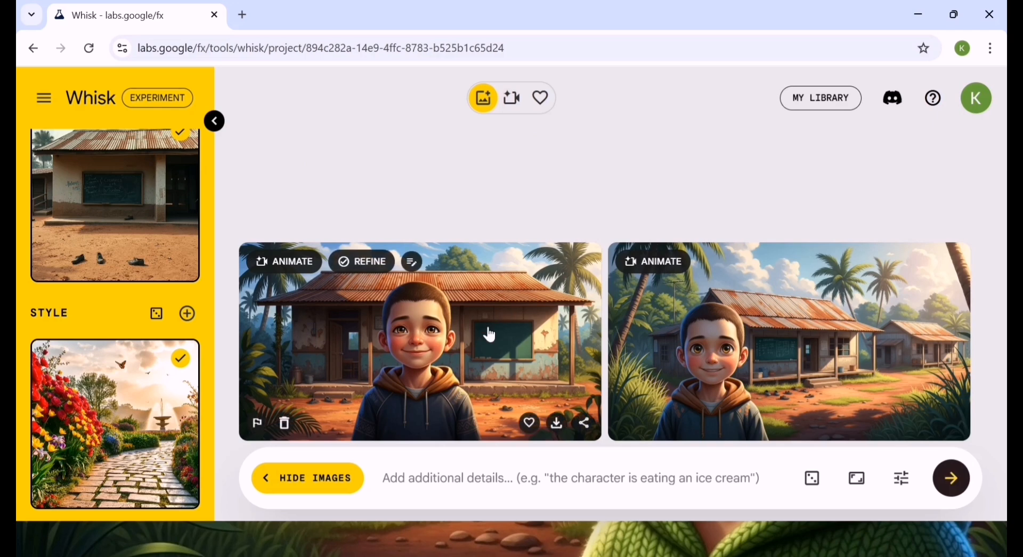
{"action": "left_click", "coordinate": [487, 325]}
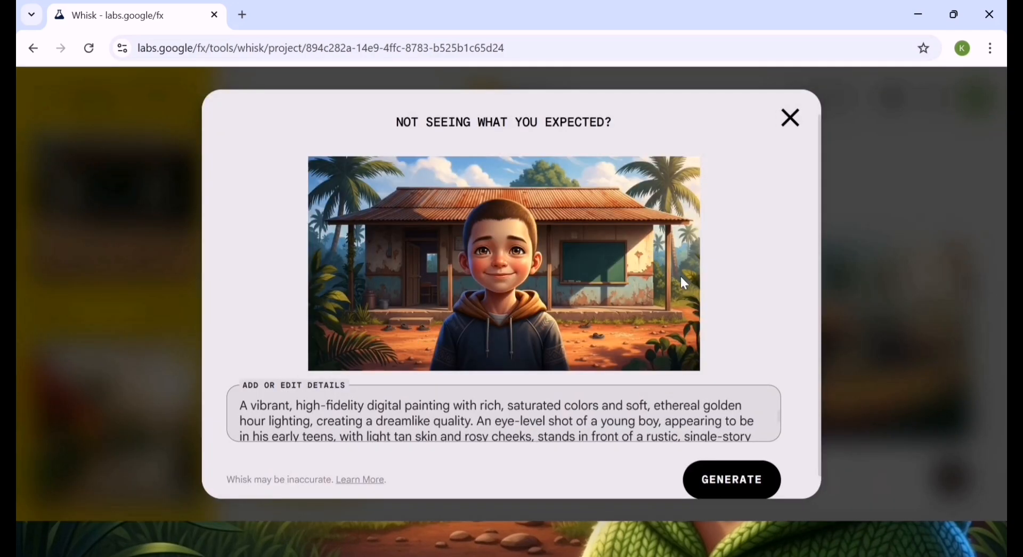
{"action": "scroll", "coordinate": [262, 416], "scroll_direction": "down", "scroll_amount": 5}
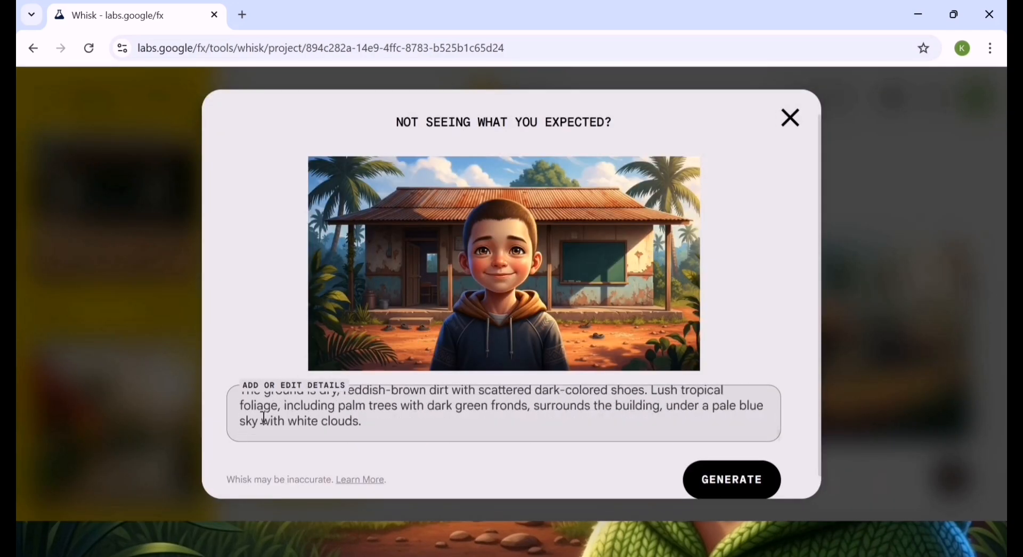
{"action": "scroll", "coordinate": [355, 425], "scroll_direction": "up", "scroll_amount": 5}
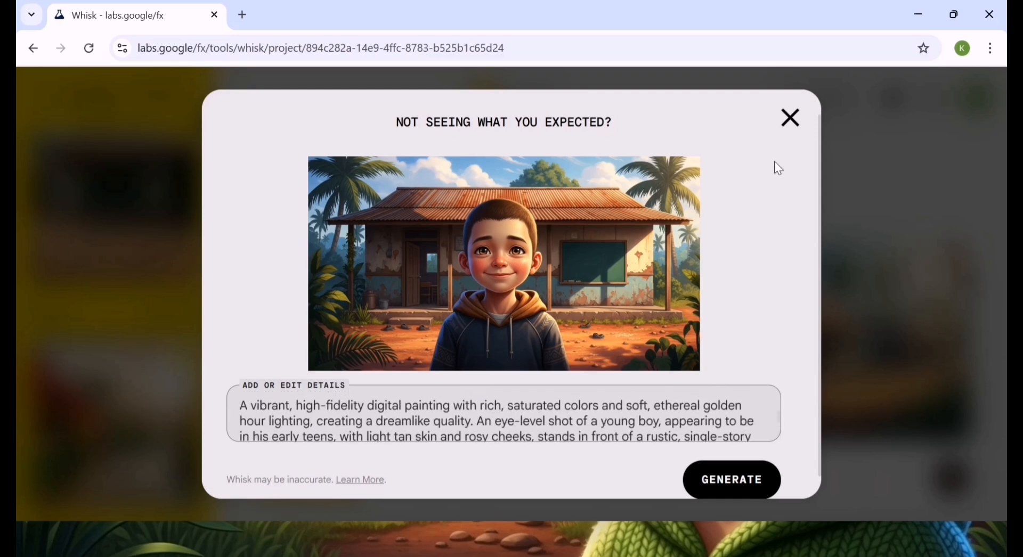
{"action": "left_click", "coordinate": [794, 120]}
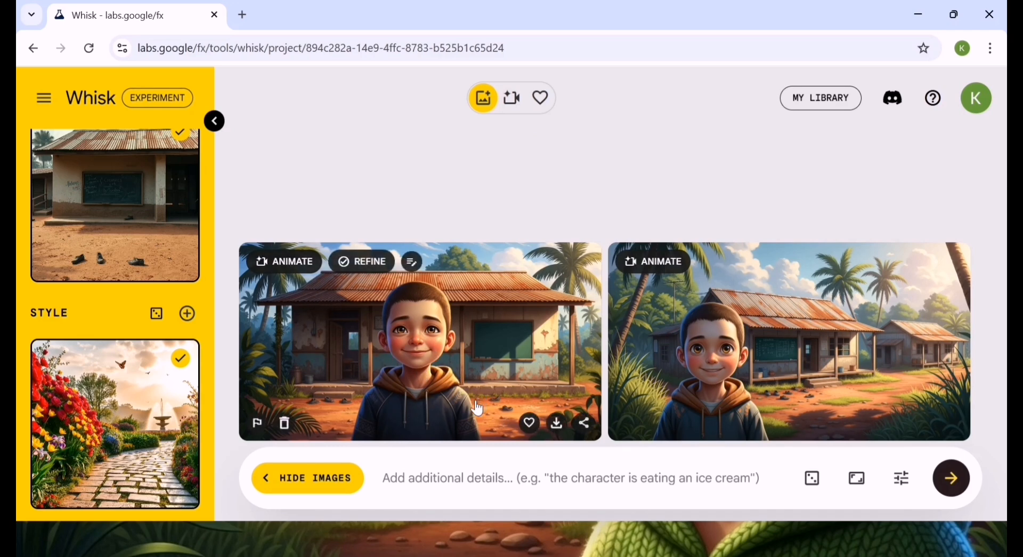
- Copy the full prompt description of the generated image with the boy centred in front of the school
{"action": "left_click", "coordinate": [392, 330]}
{"action": "left_click_drag", "start_coordinate": [241, 407], "coordinate": [687, 429]}
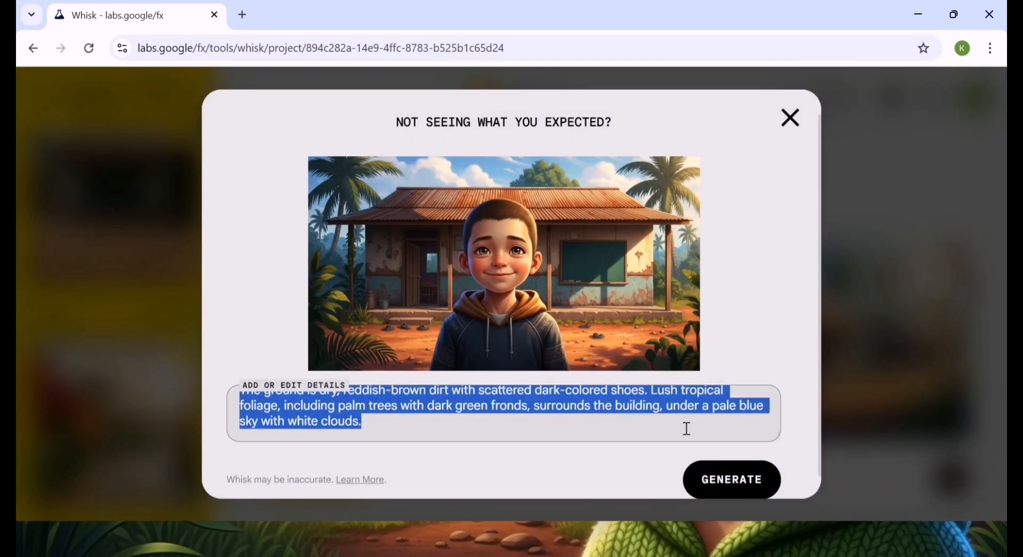
{"action": "right_click", "coordinate": [633, 397]}
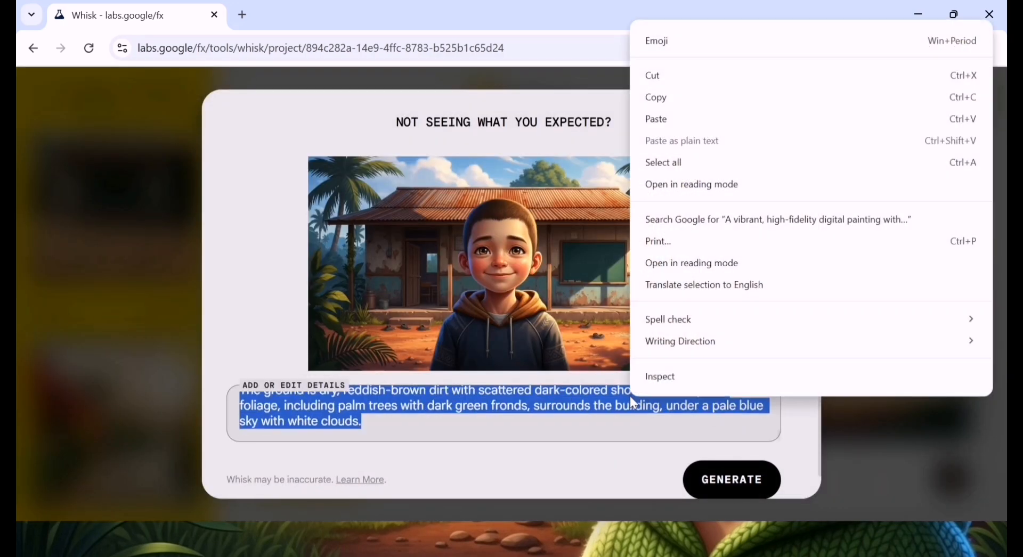
{"action": "left_click", "coordinate": [662, 104]}
{"action": "left_click", "coordinate": [790, 116]}
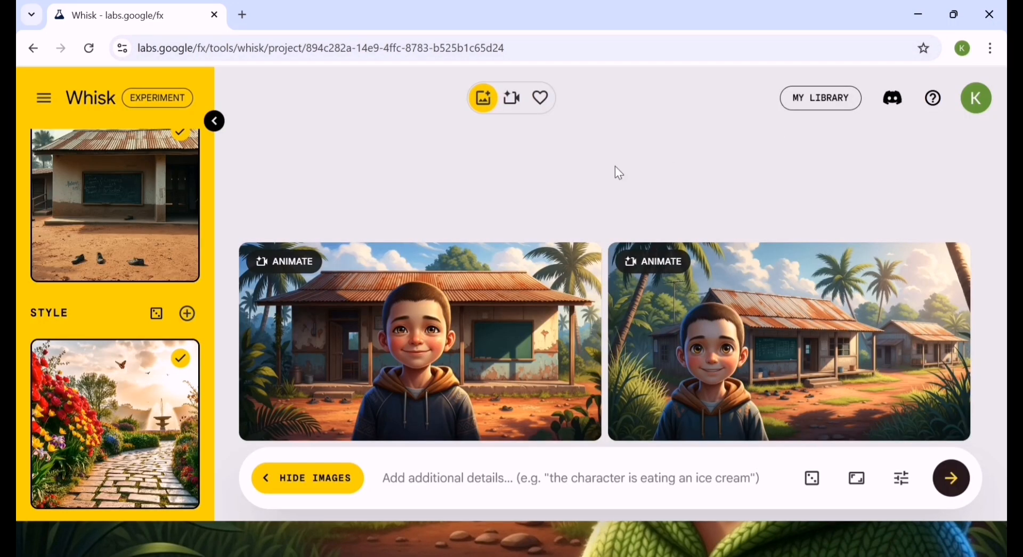
- Animate the image with the boy centred before the school, using the copied description as the animation prompt
{"action": "left_click", "coordinate": [287, 263]}
{"action": "right_click", "coordinate": [349, 474]}
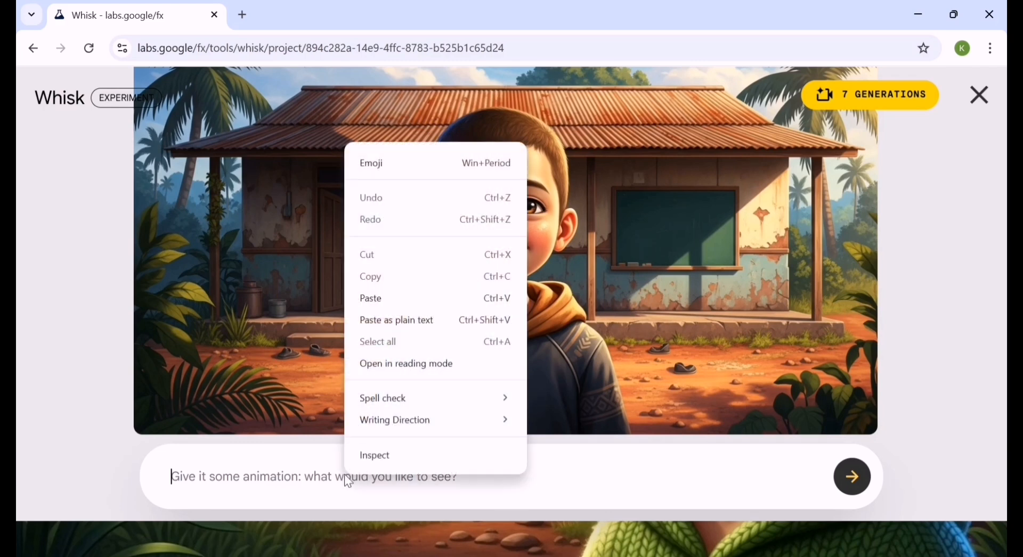
{"action": "left_click", "coordinate": [382, 297]}
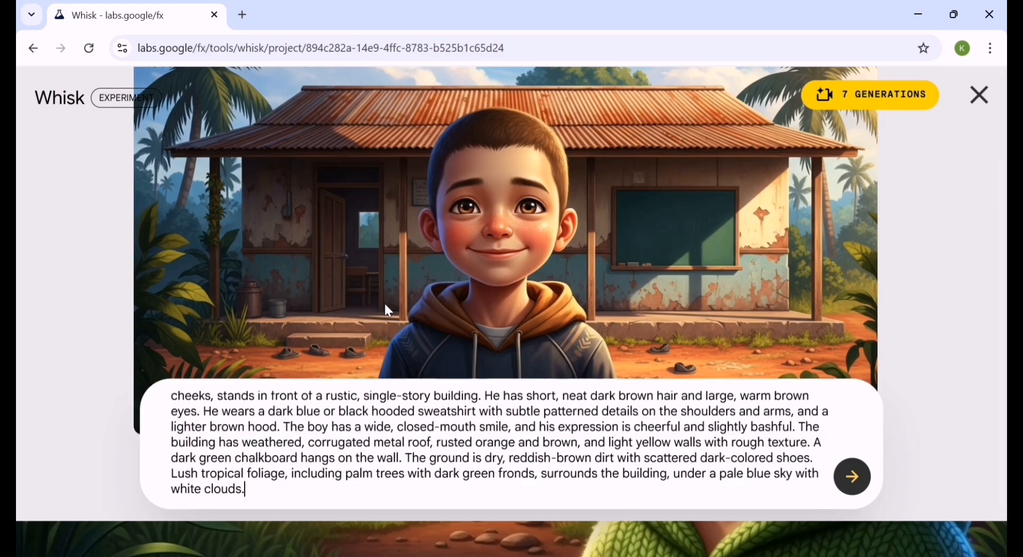
{"action": "left_click", "coordinate": [853, 477]}
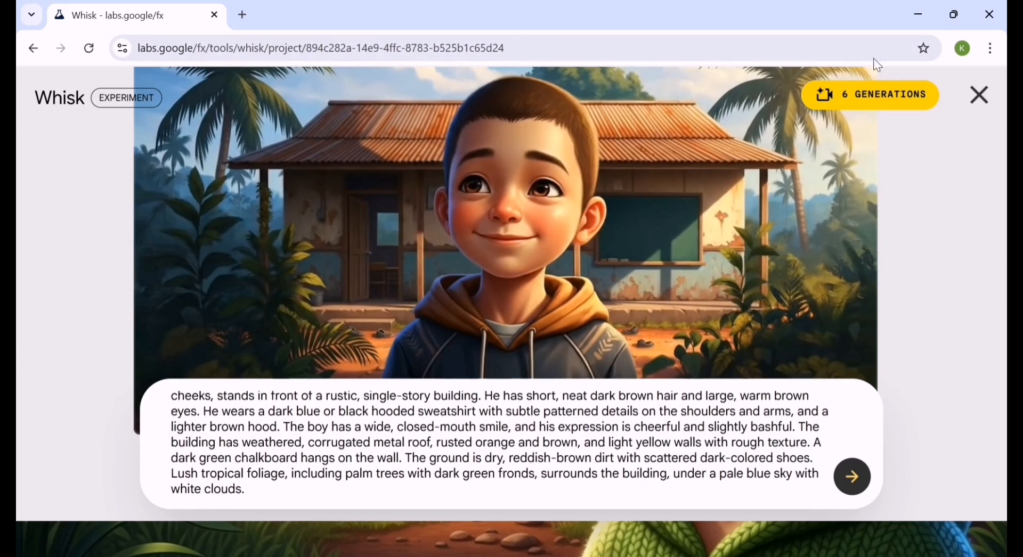
- Download the generated animation as a video file and return to the image project
{"action": "scroll", "coordinate": [658, 203], "scroll_direction": "up", "scroll_amount": 2}
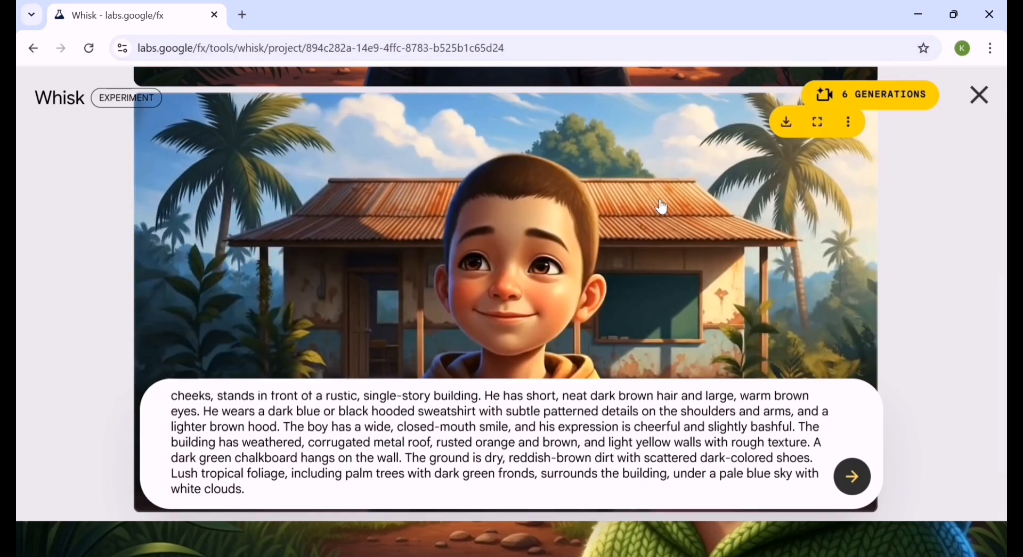
{"action": "left_click", "coordinate": [792, 132]}
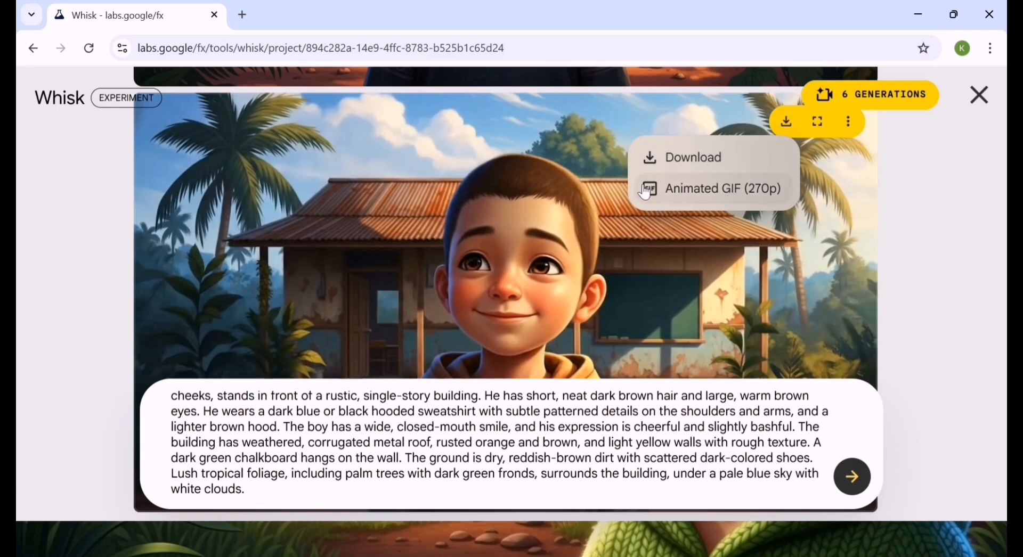
{"action": "left_click", "coordinate": [688, 160]}
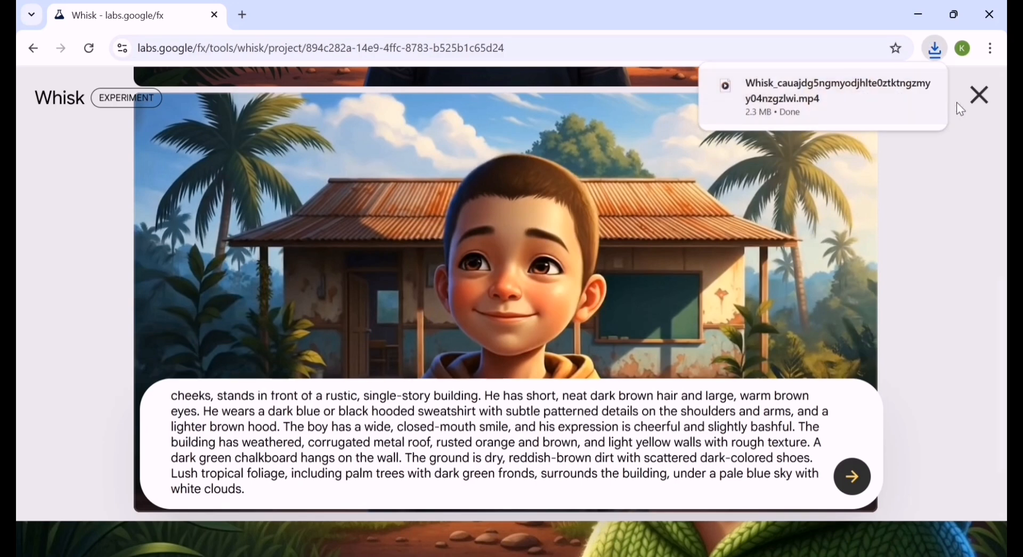
{"action": "left_click", "coordinate": [979, 96]}
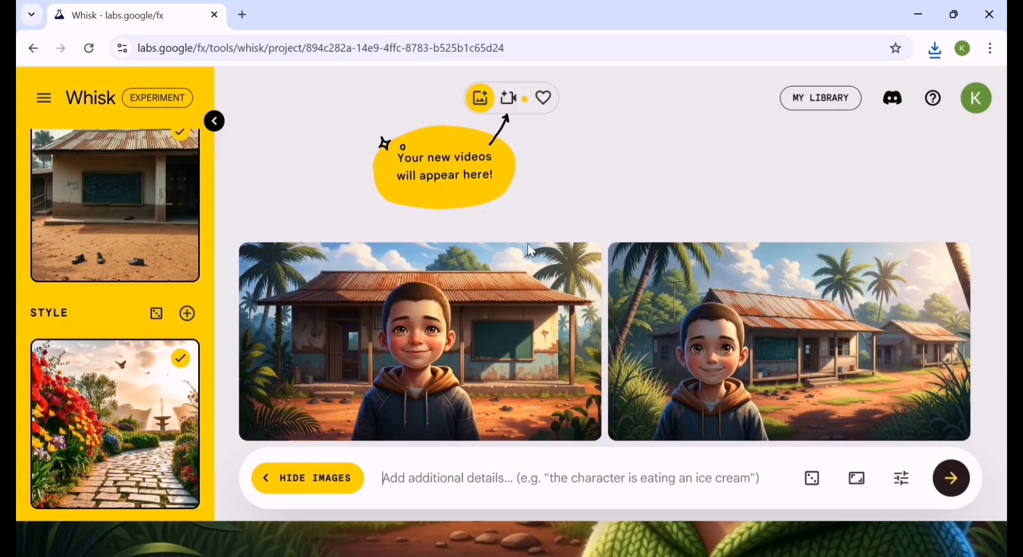
- Paste the copied description as additional details and generate another pair of images
{"action": "right_click", "coordinate": [405, 478]}
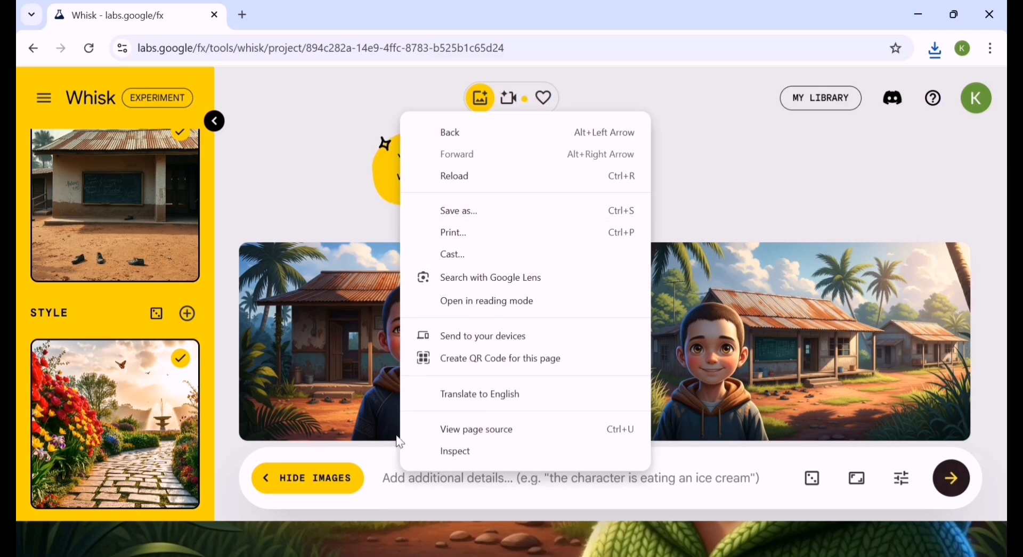
{"action": "left_click", "coordinate": [393, 494]}
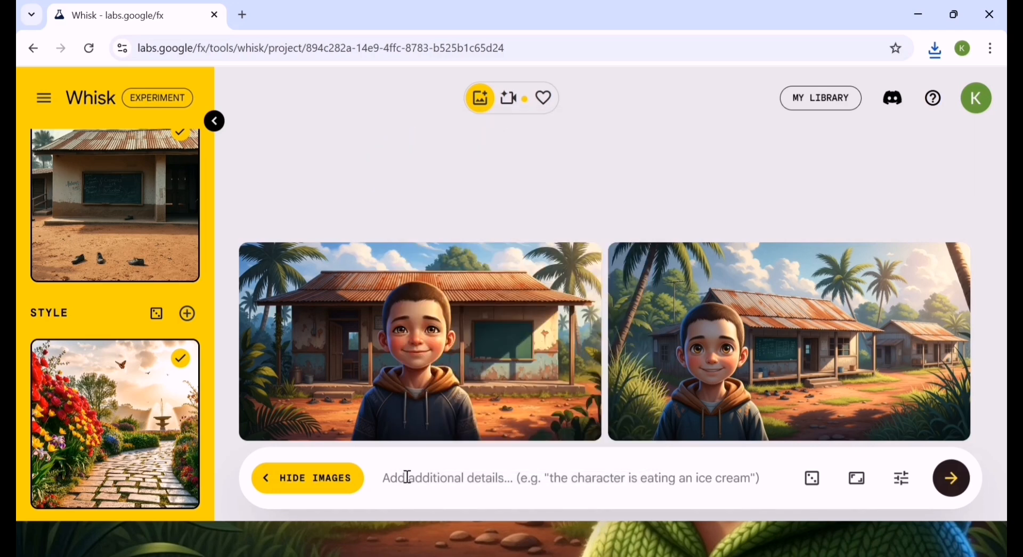
{"action": "right_click", "coordinate": [408, 477]}
{"action": "left_click", "coordinate": [439, 301]}
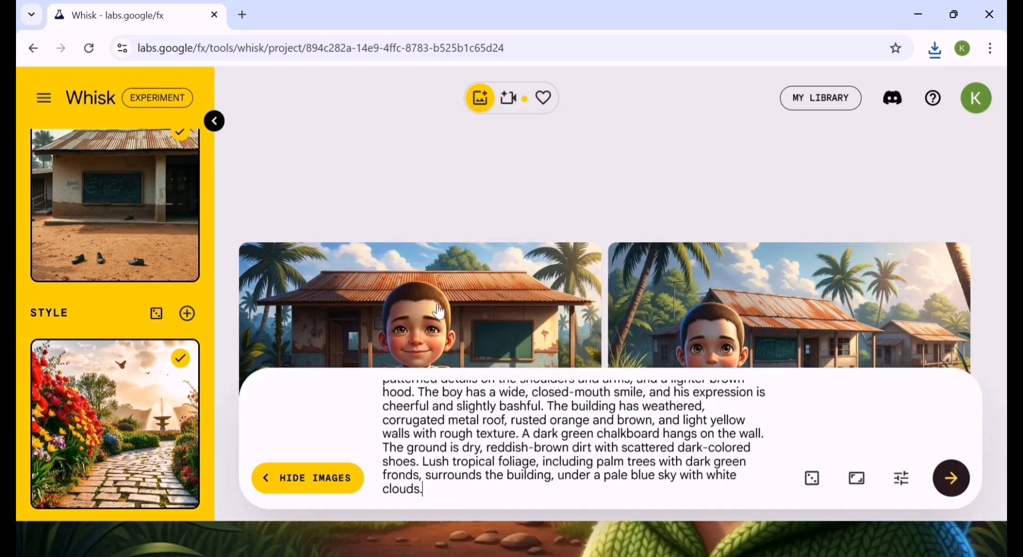
{"action": "left_click", "coordinate": [962, 490]}
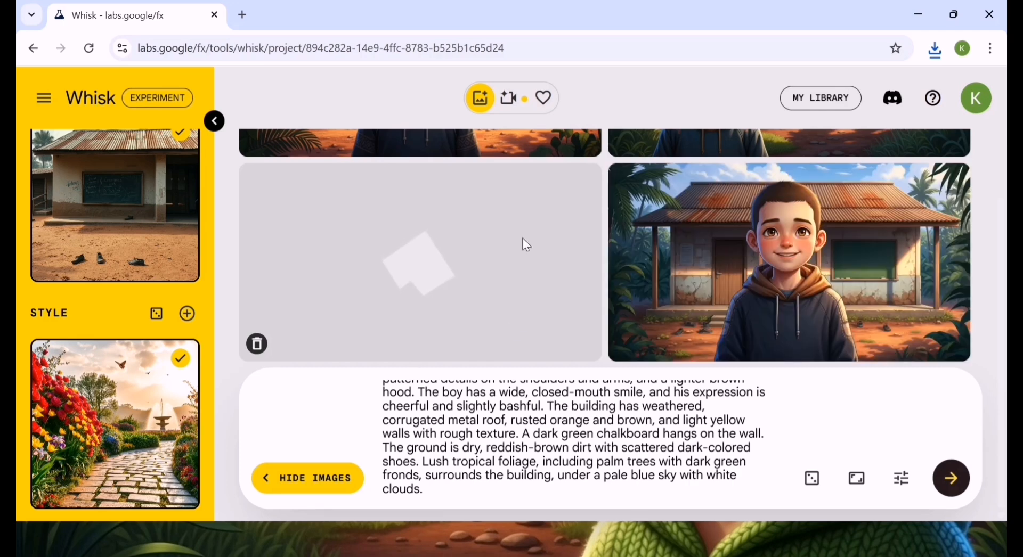
- Examine the enlarged view and prompt description of the new image showing the boy with longer brown hair
{"action": "mouse_move", "coordinate": [498, 283]}
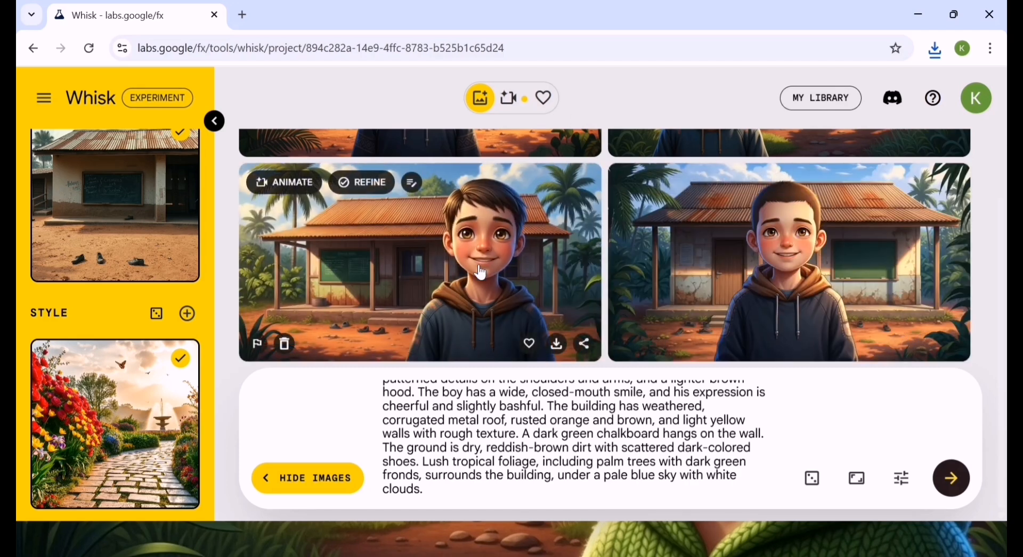
{"action": "left_click", "coordinate": [479, 265]}
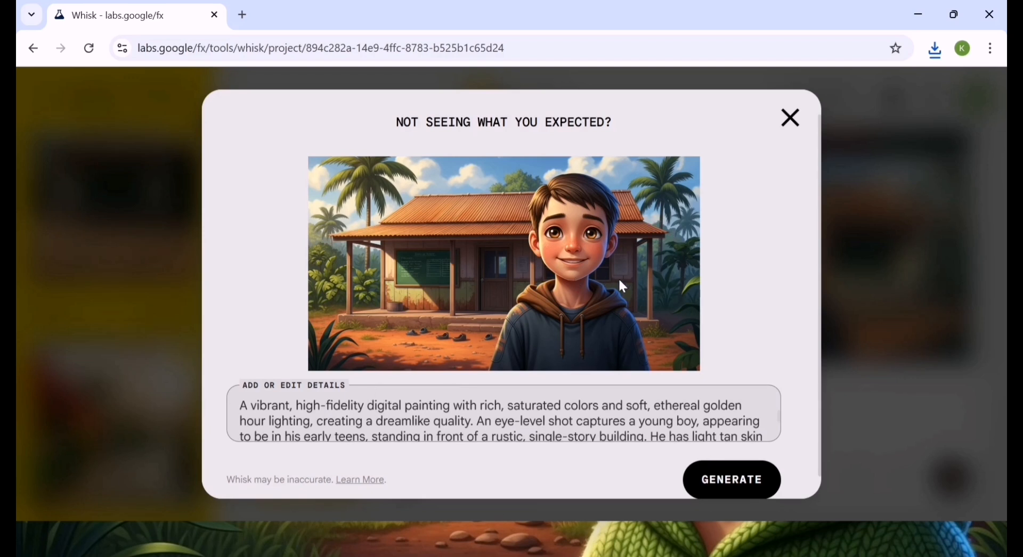
{"action": "left_click", "coordinate": [794, 132]}
- Download both newly generated images of the boy in front of the school
{"action": "mouse_move", "coordinate": [701, 283]}
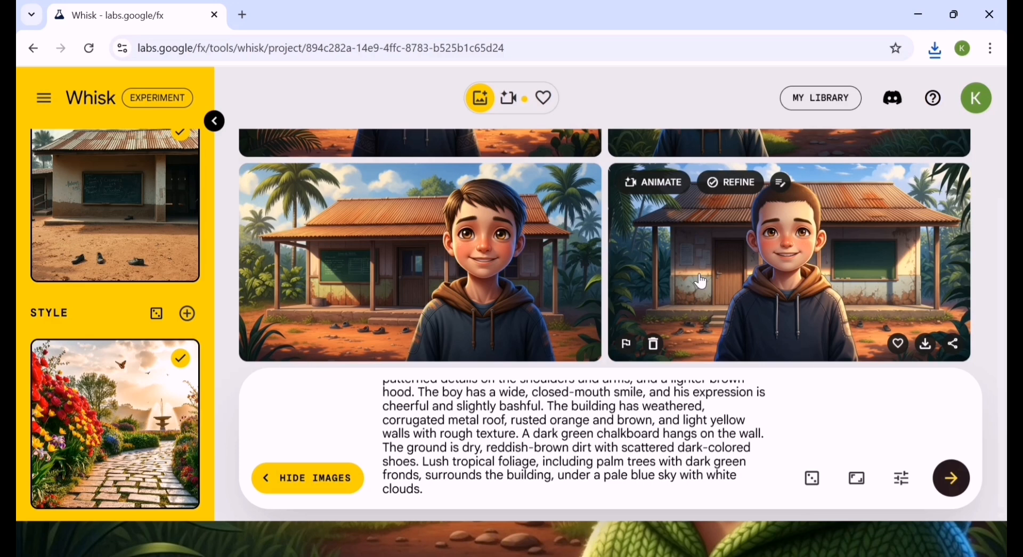
{"action": "mouse_move", "coordinate": [391, 312]}
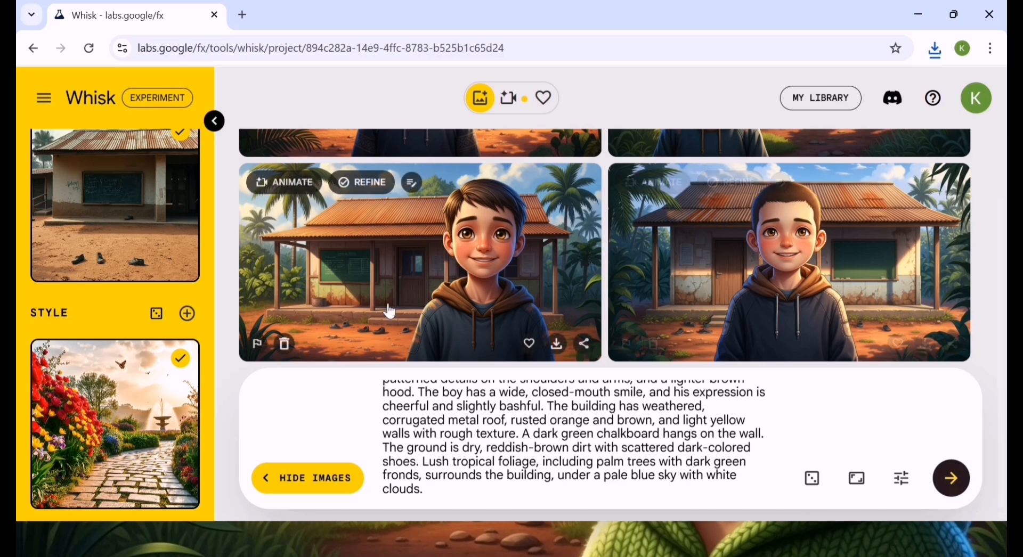
{"action": "mouse_move", "coordinate": [697, 299]}
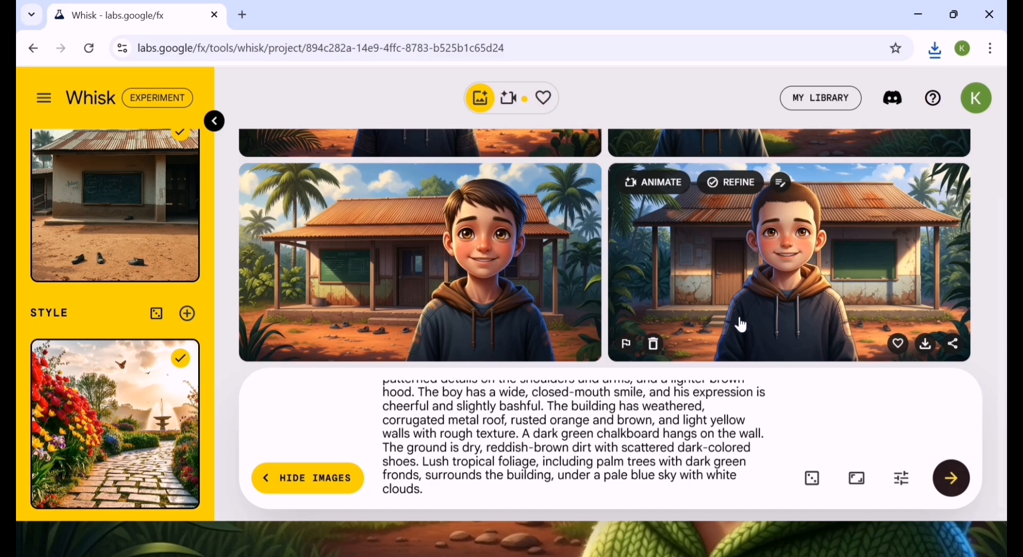
{"action": "left_click", "coordinate": [930, 357]}
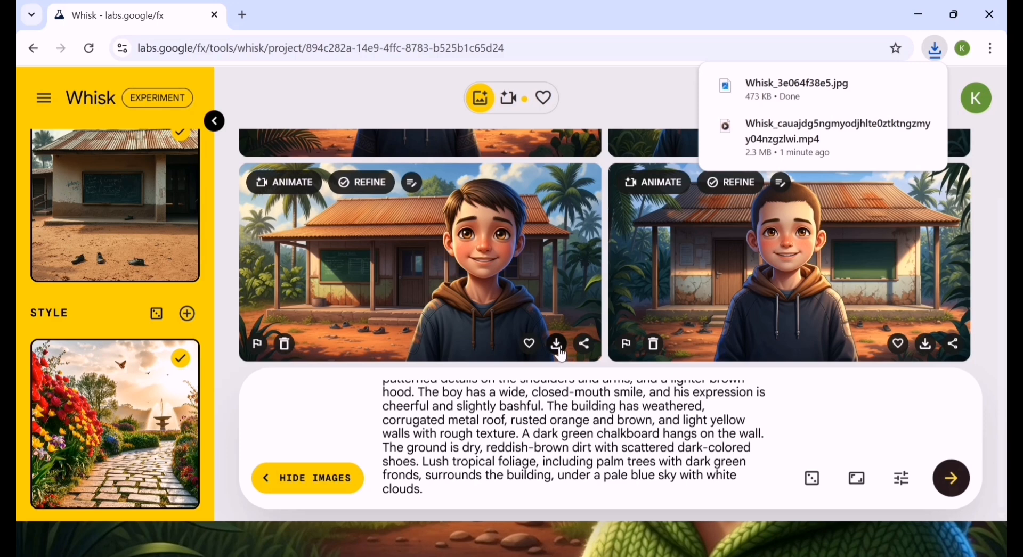
{"action": "left_click", "coordinate": [564, 354]}
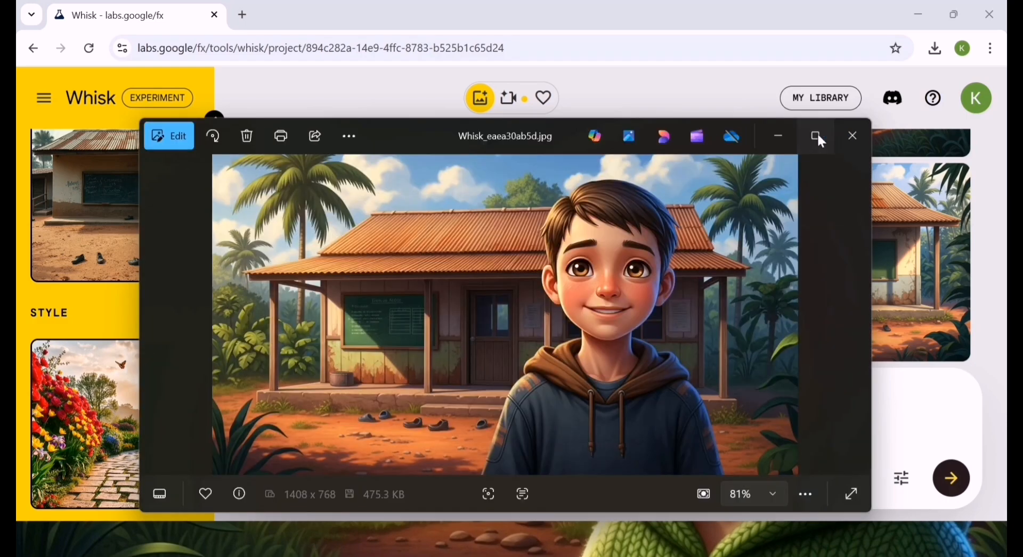
- Inspect the downloaded image Whisk_eaea30ab5d.jpg maximized and zoomed in the photo viewer, then close it
{"action": "left_click", "coordinate": [822, 142]}
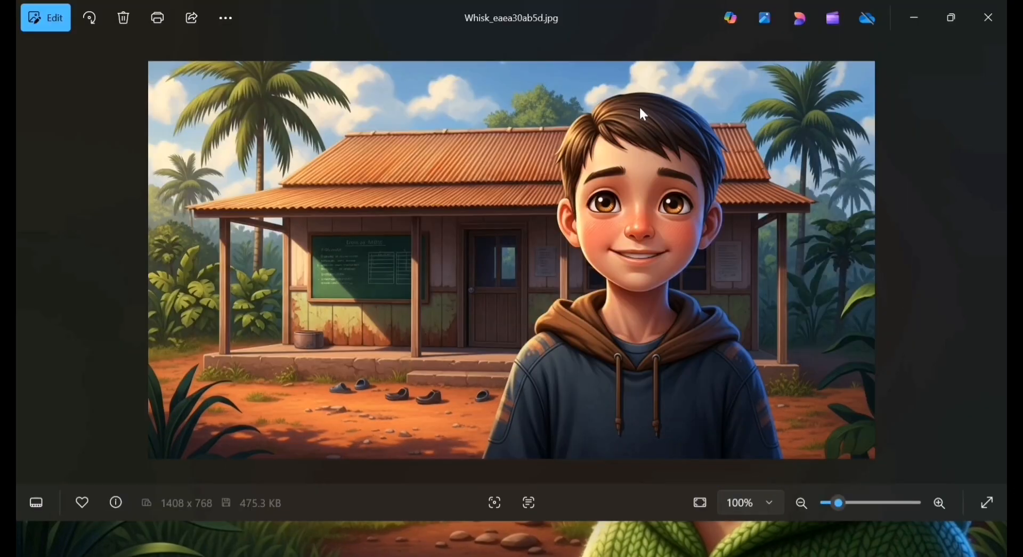
{"action": "scroll", "coordinate": [539, 259], "scroll_direction": "up", "scroll_amount": 4}
{"action": "scroll", "coordinate": [540, 260], "scroll_direction": "down", "scroll_amount": 4}
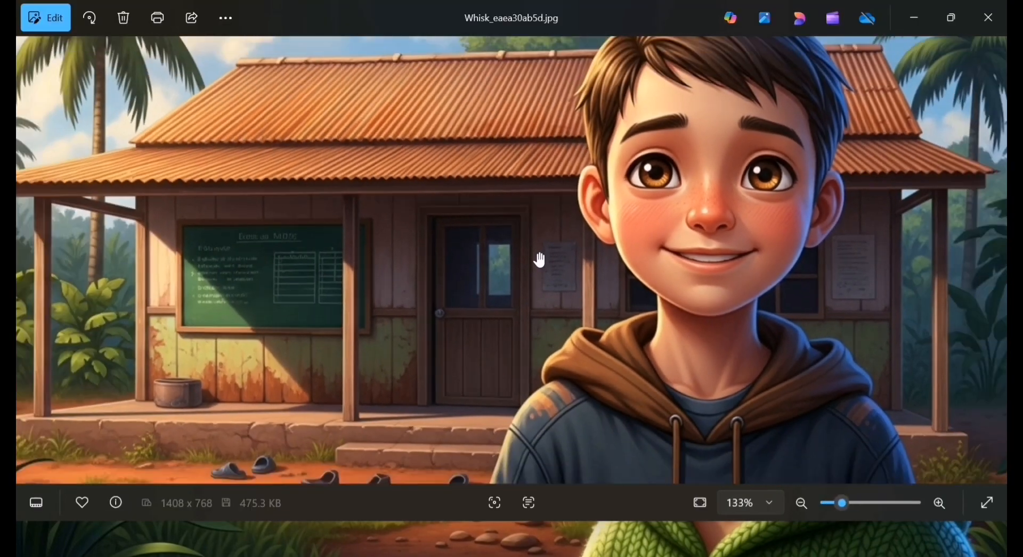
{"action": "scroll", "coordinate": [538, 256], "scroll_direction": "up", "scroll_amount": 2}
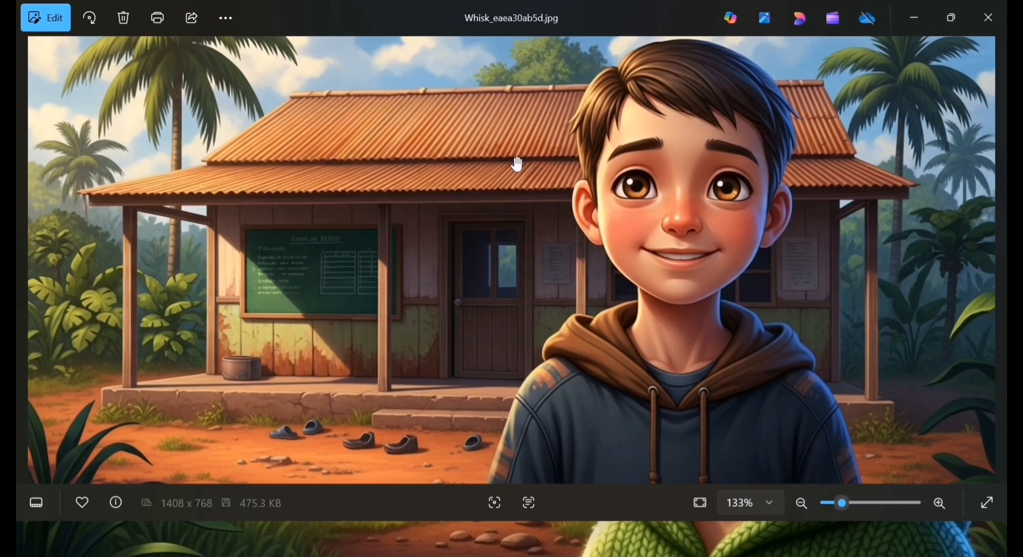
{"action": "left_click", "coordinate": [989, 33]}
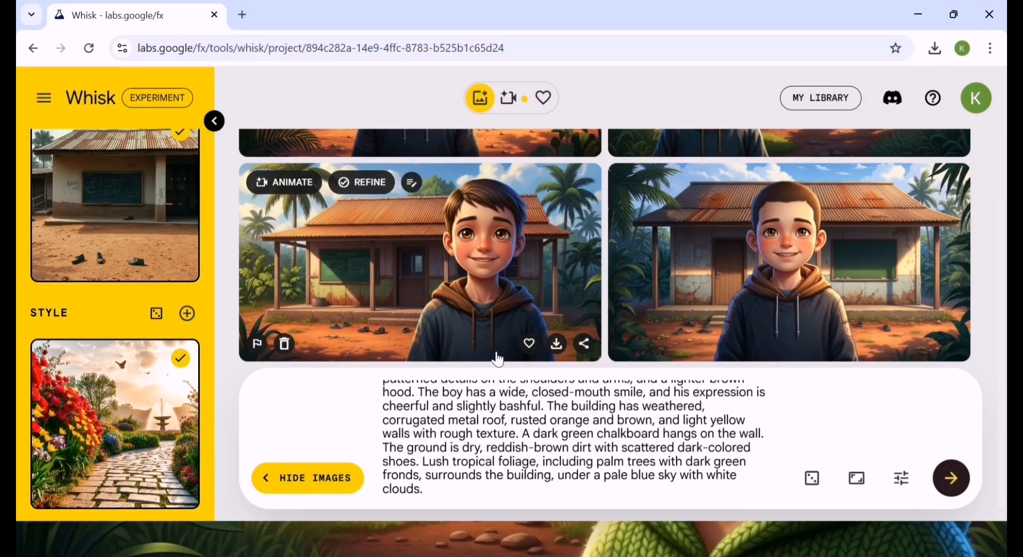